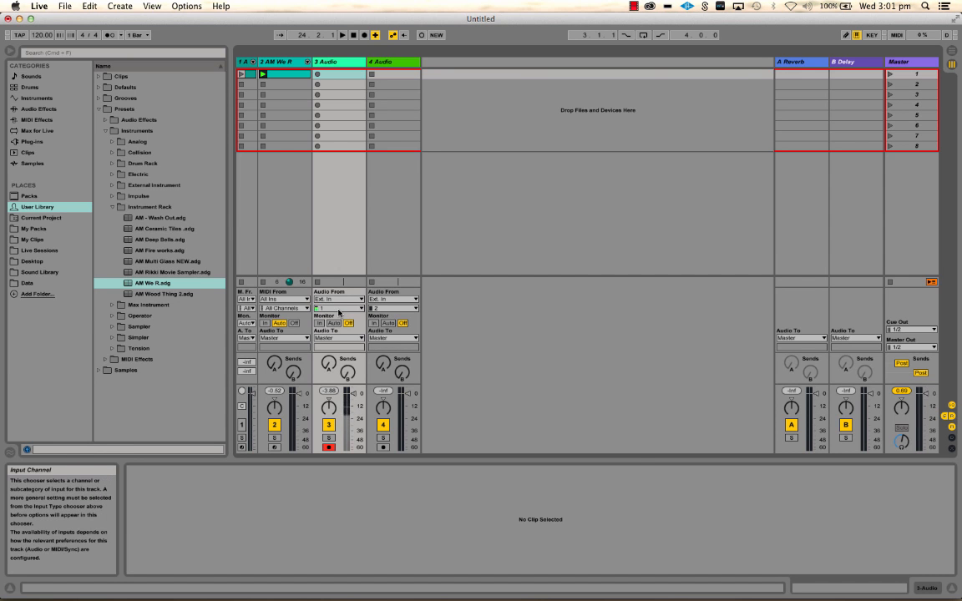
Open the application preferences and display the audio settings
key(super+comma)
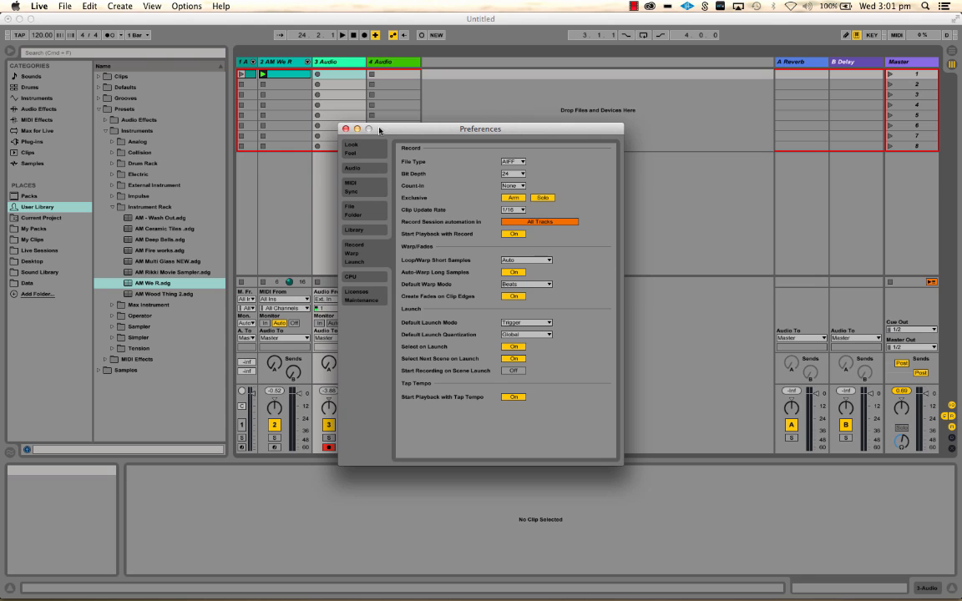
click(346, 128)
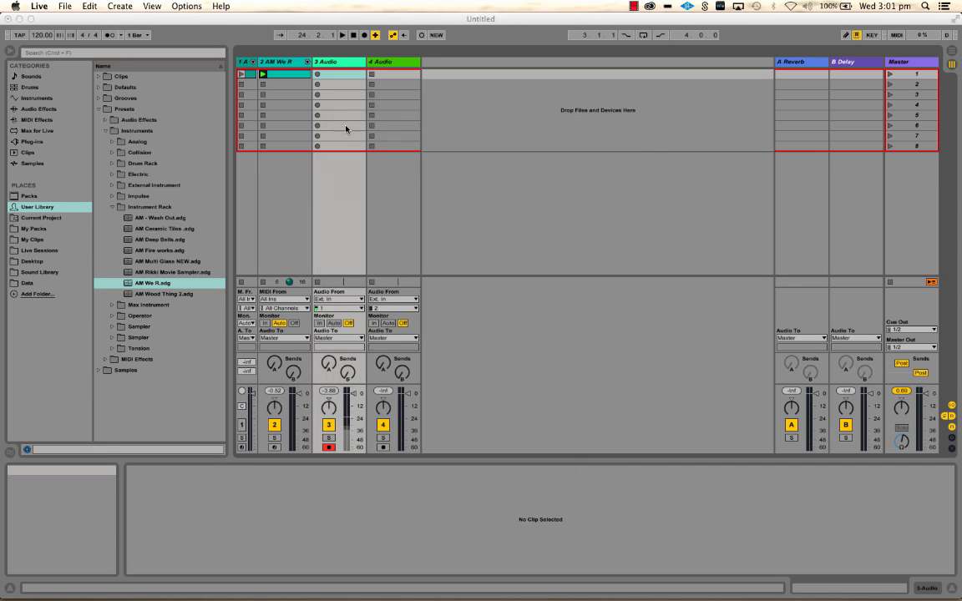
click(65, 7)
mouse_move(40, 7)
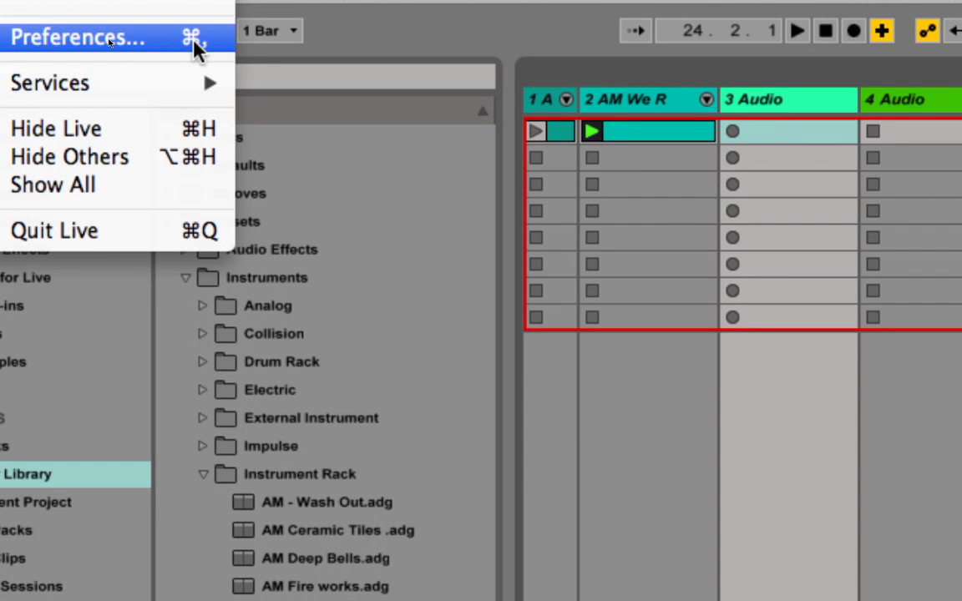
click(192, 42)
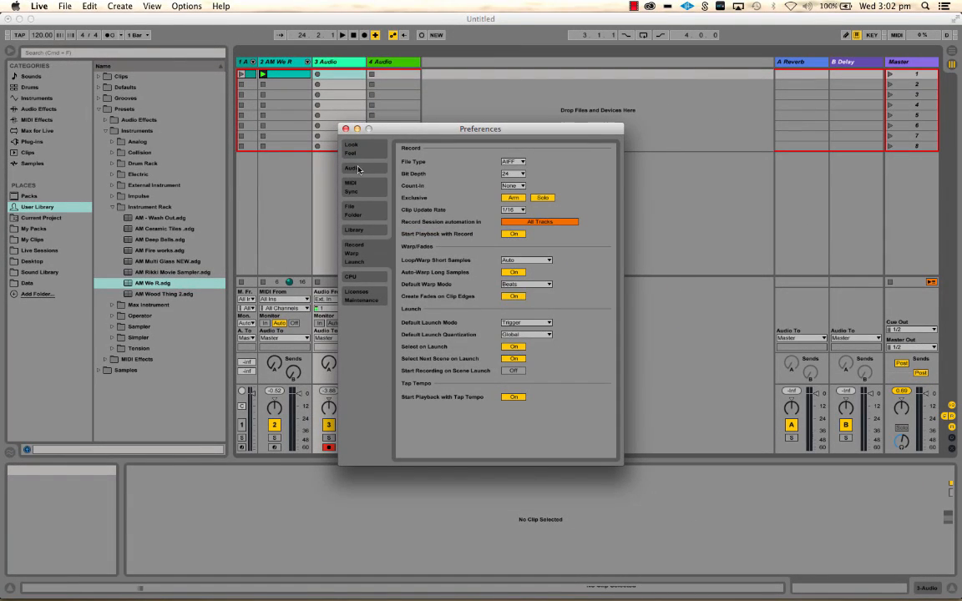
click(355, 168)
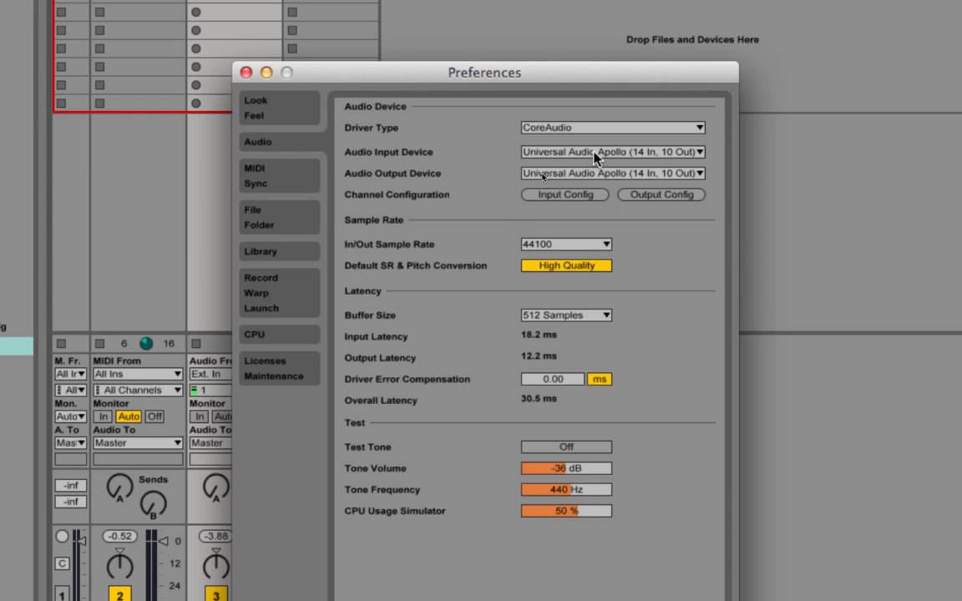
Look through the available audio input devices and audio output devices, keeping the current selections
click(595, 153)
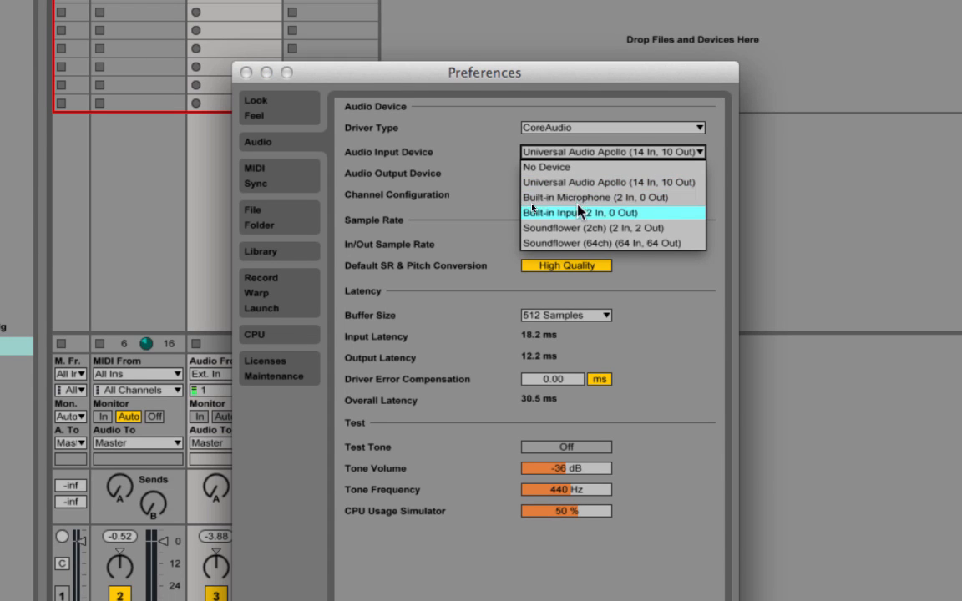
click(433, 151)
click(534, 172)
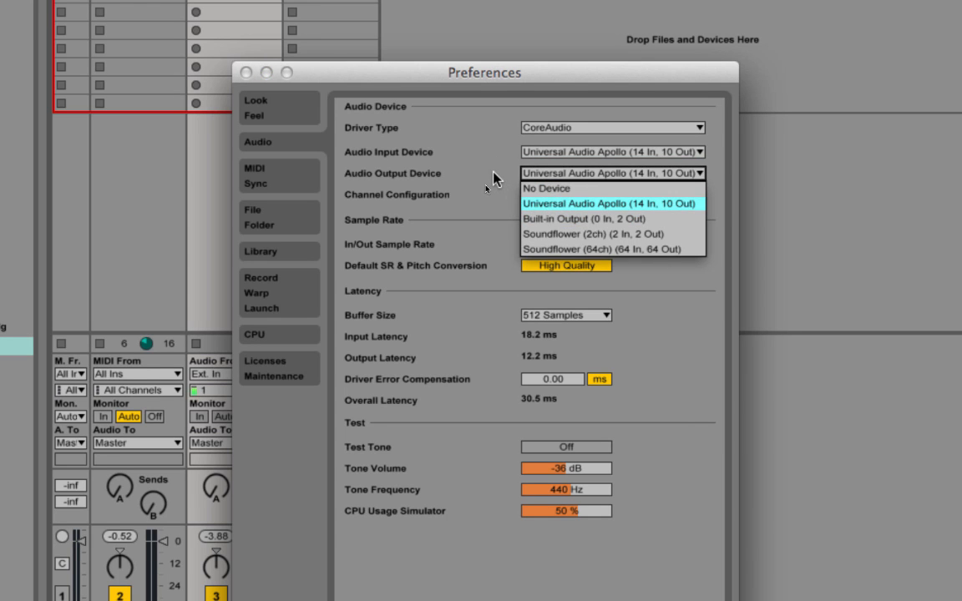
click(493, 140)
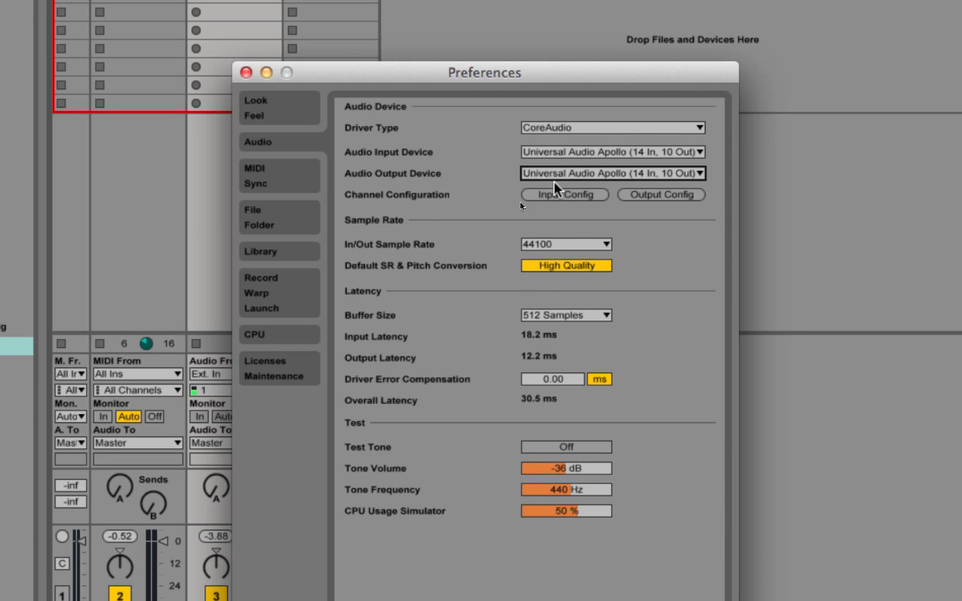
Set the audio buffer size to 128 Samples and close the preferences
click(573, 317)
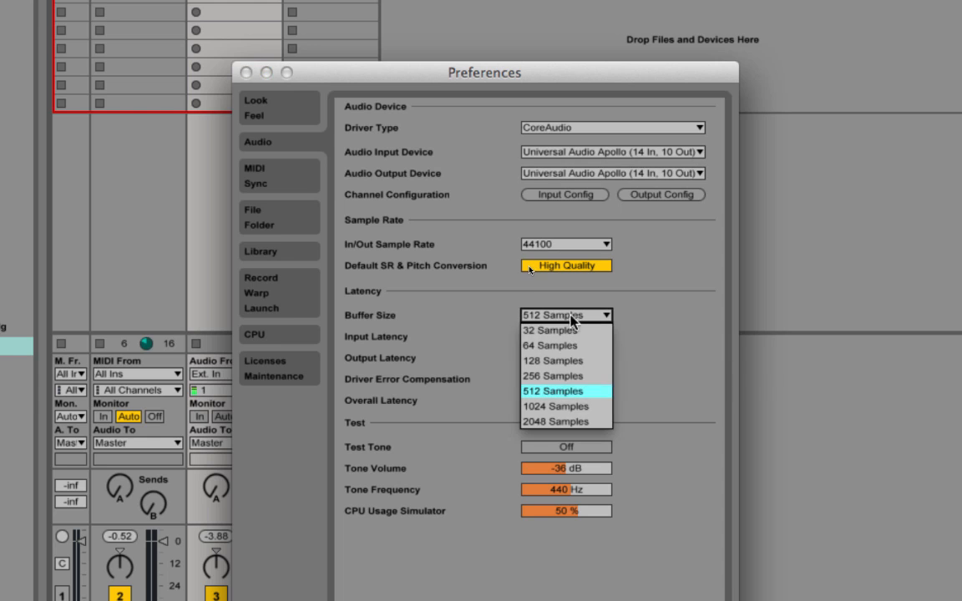
click(574, 361)
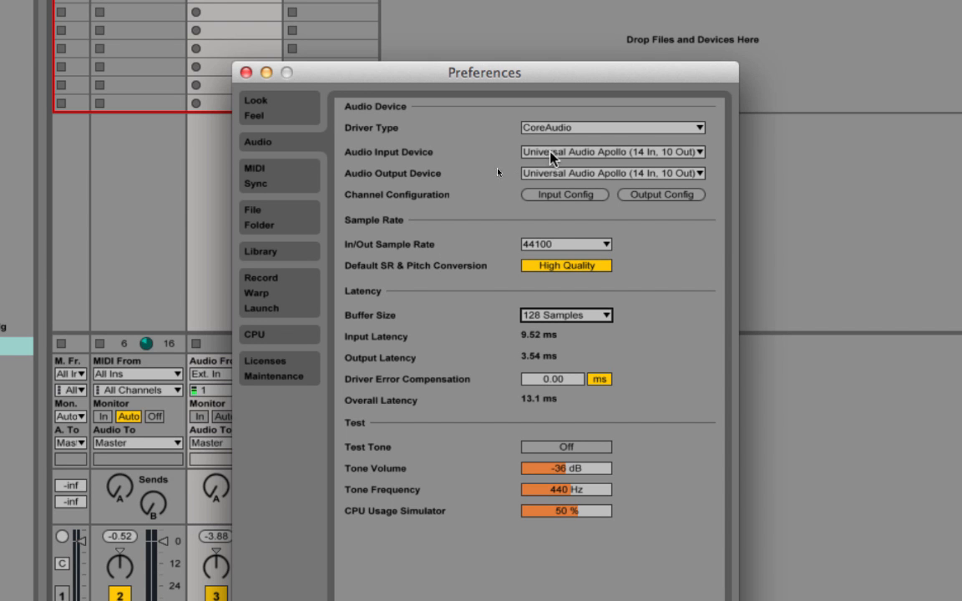
click(247, 73)
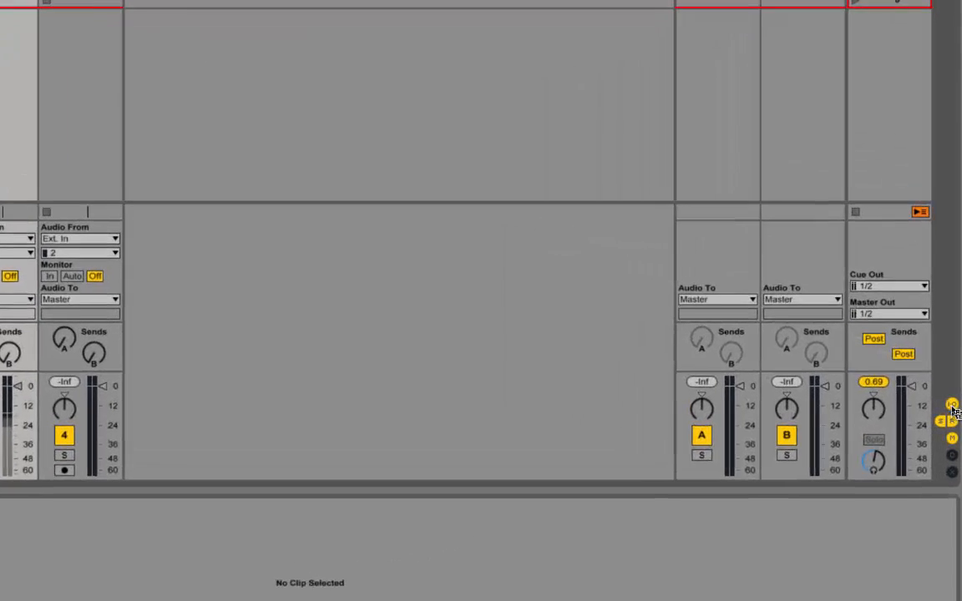
Hide and reshow the mixer's In/Out section, and select Ext. In as the 3 Audio track's input source
click(952, 405)
click(952, 405)
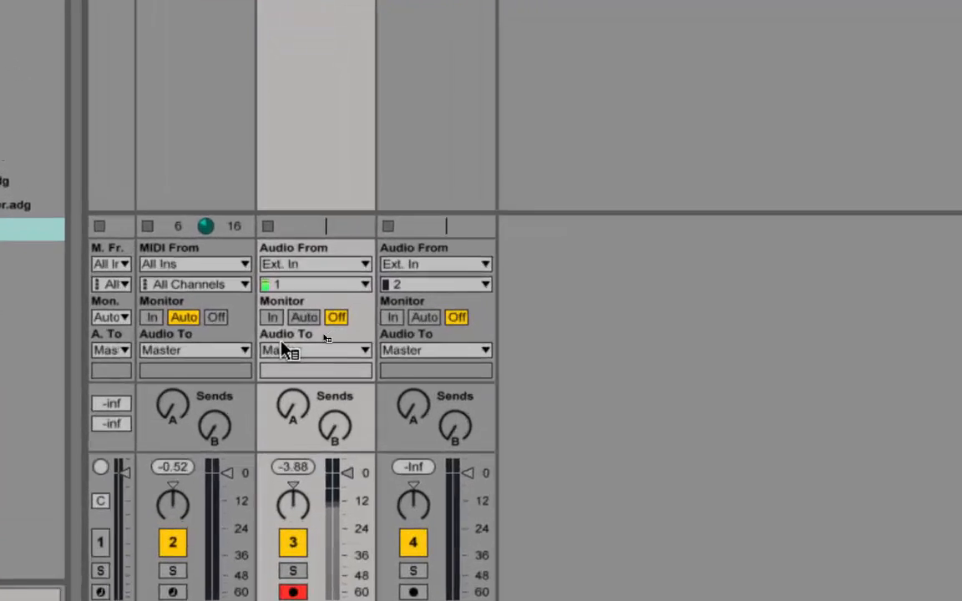
click(338, 248)
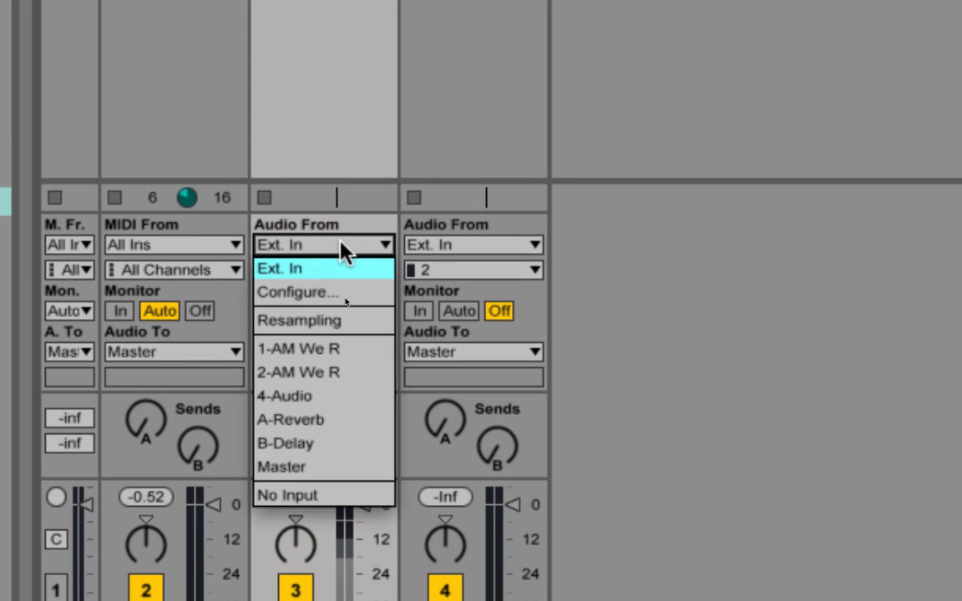
click(296, 274)
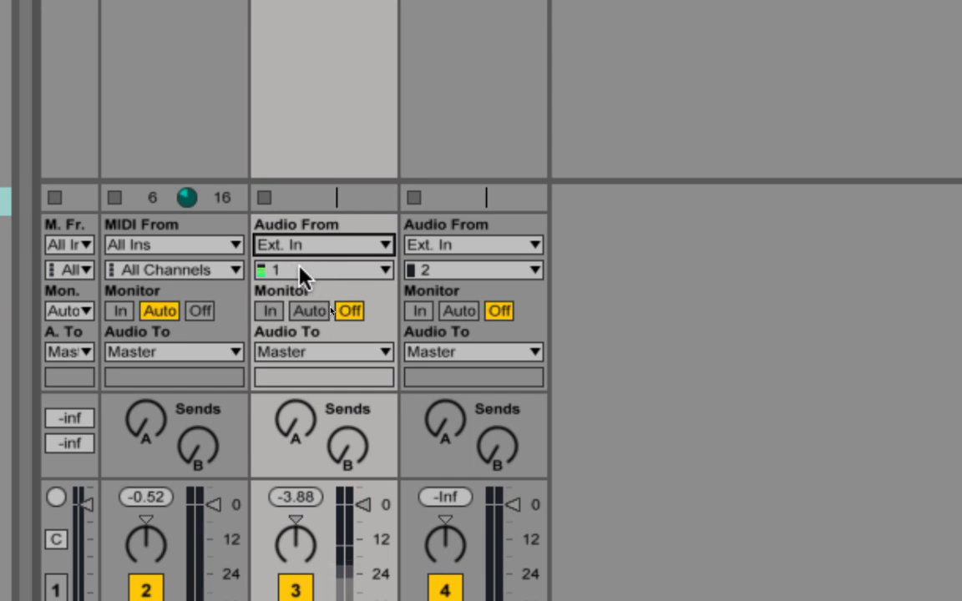
Try input channel 2 and Auto monitoring on the 3 Audio track, returning each to channel 1 and Off
click(299, 268)
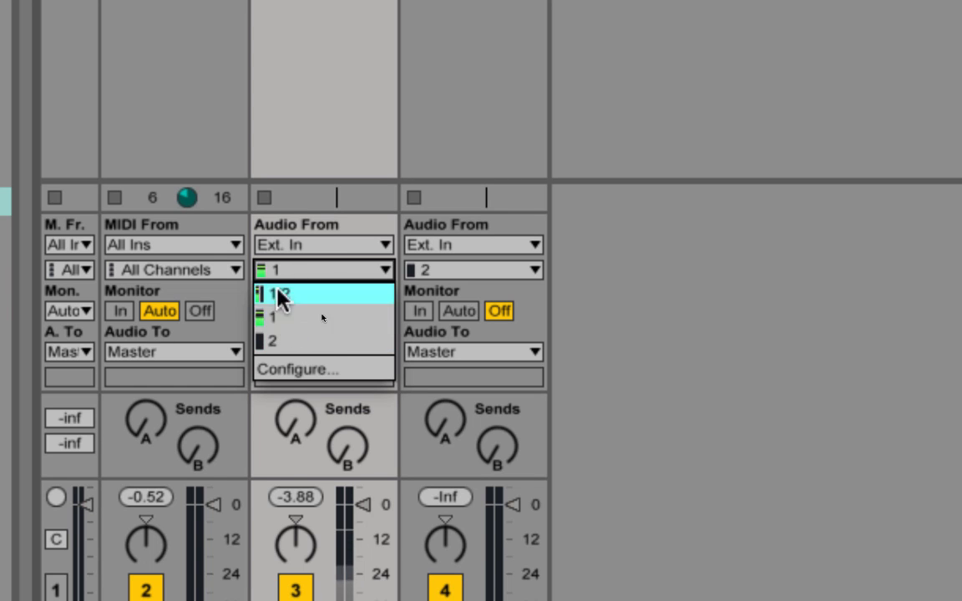
click(264, 338)
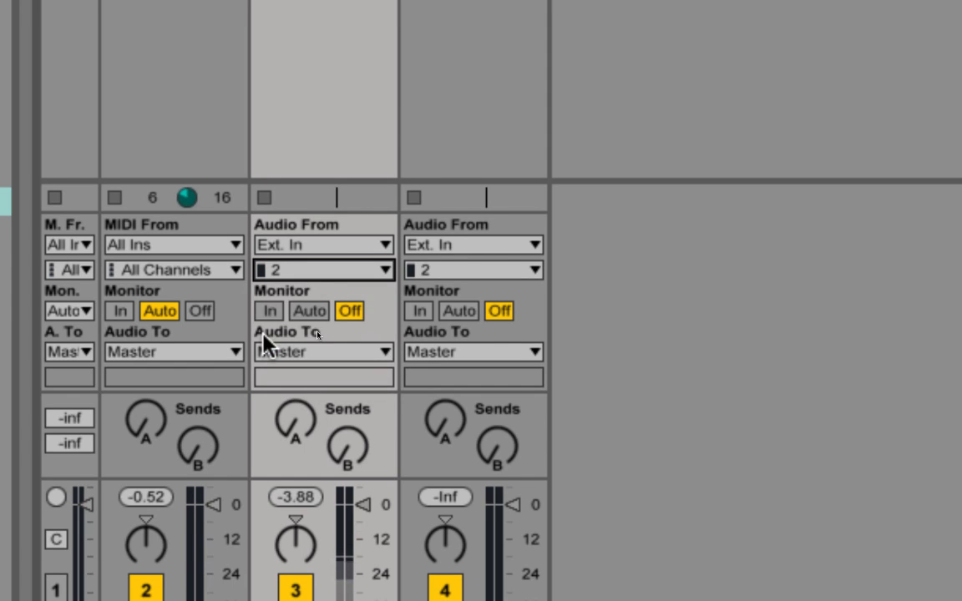
click(297, 276)
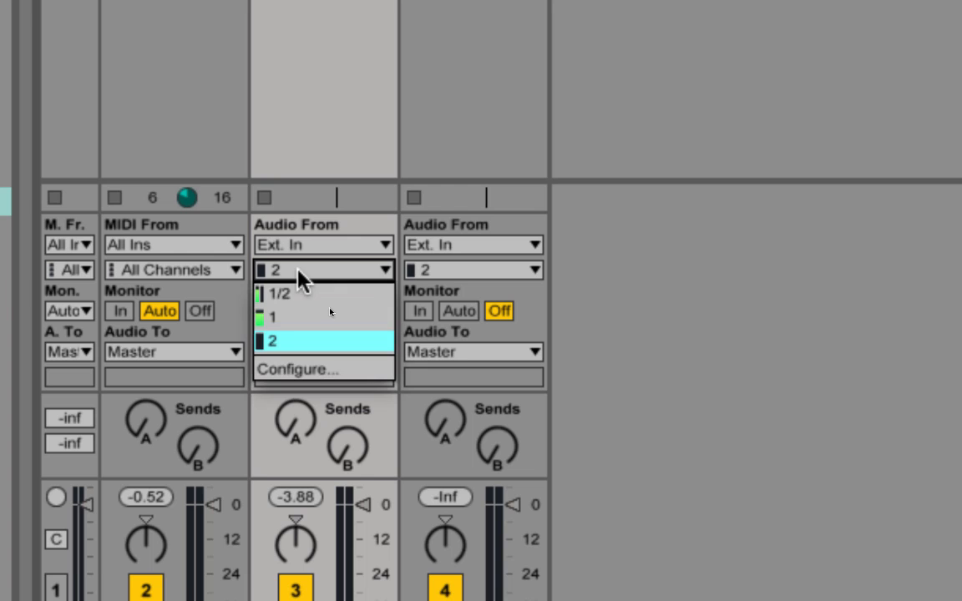
click(308, 314)
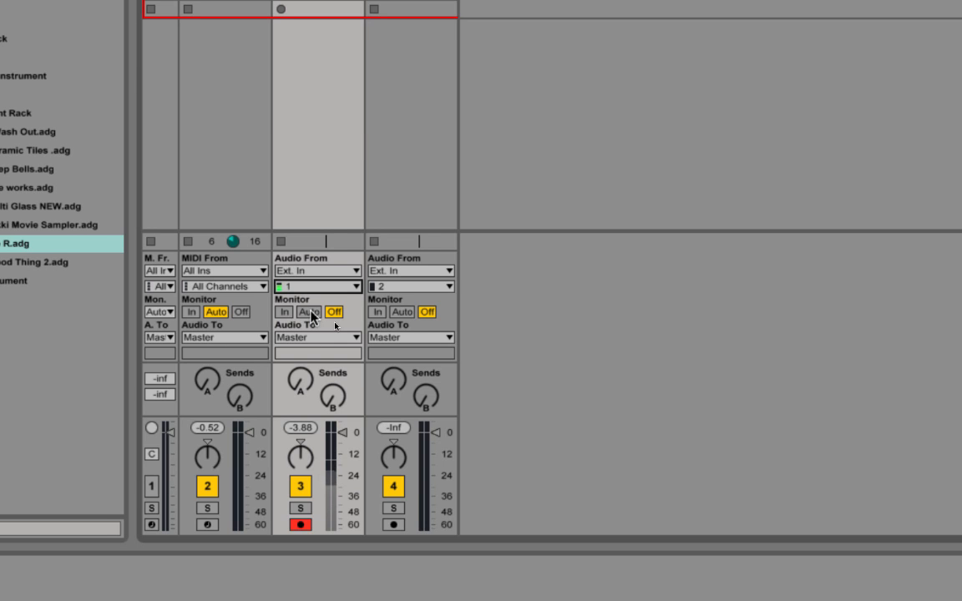
click(309, 312)
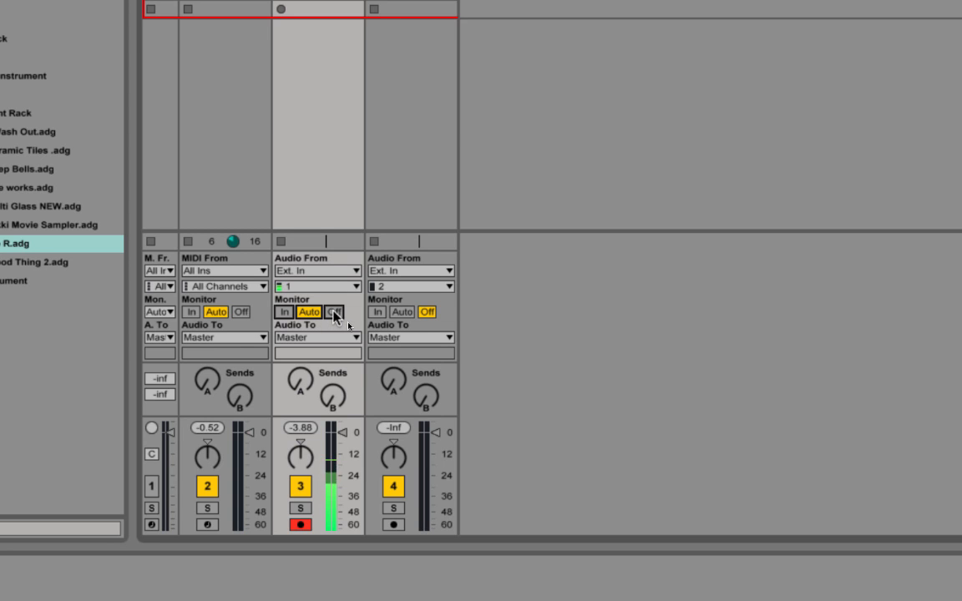
click(333, 313)
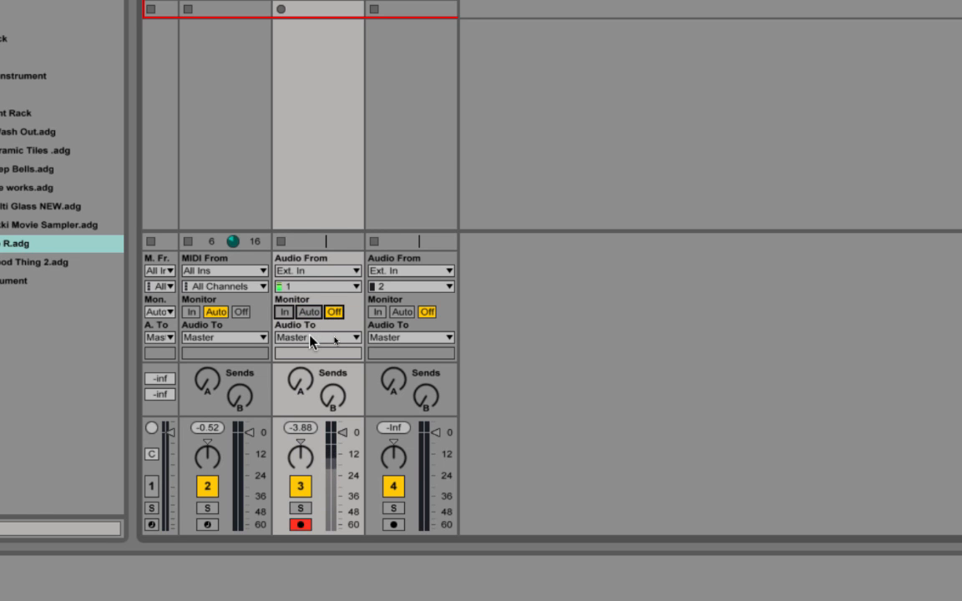
Route the 3 Audio track's output to Ext. Out, look at its output channels, and return the routing to Master
click(311, 337)
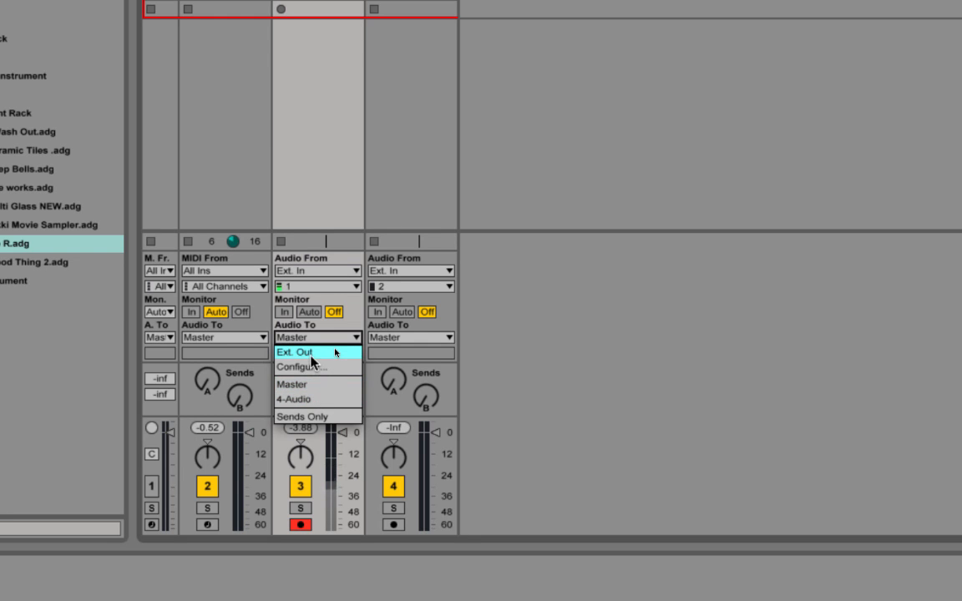
click(335, 351)
click(310, 354)
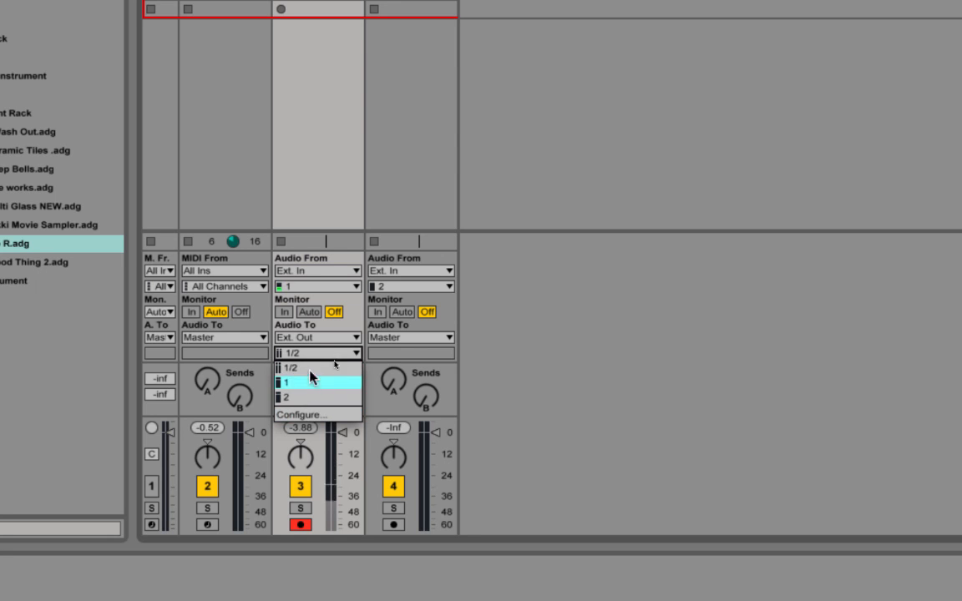
click(319, 340)
click(318, 339)
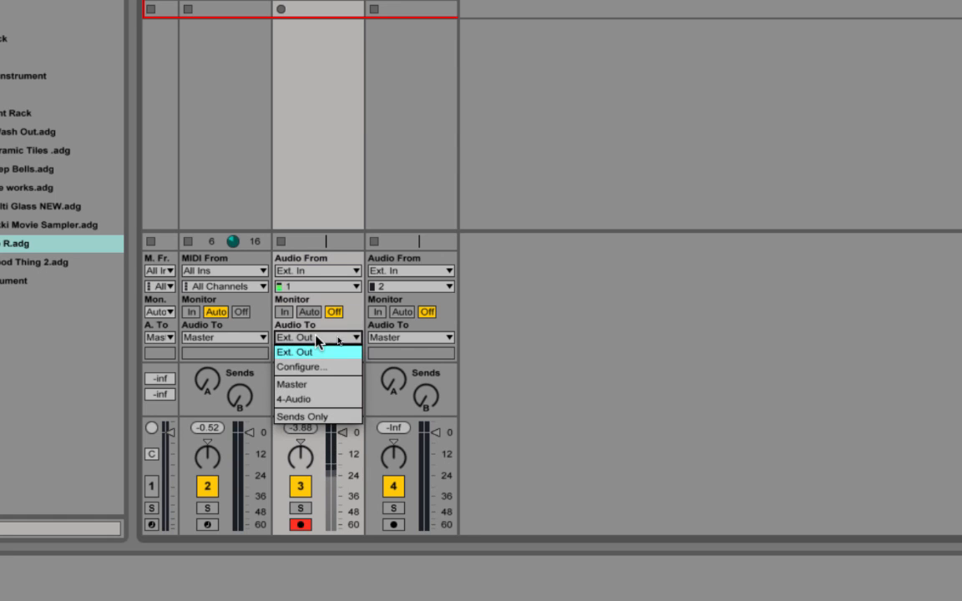
click(313, 386)
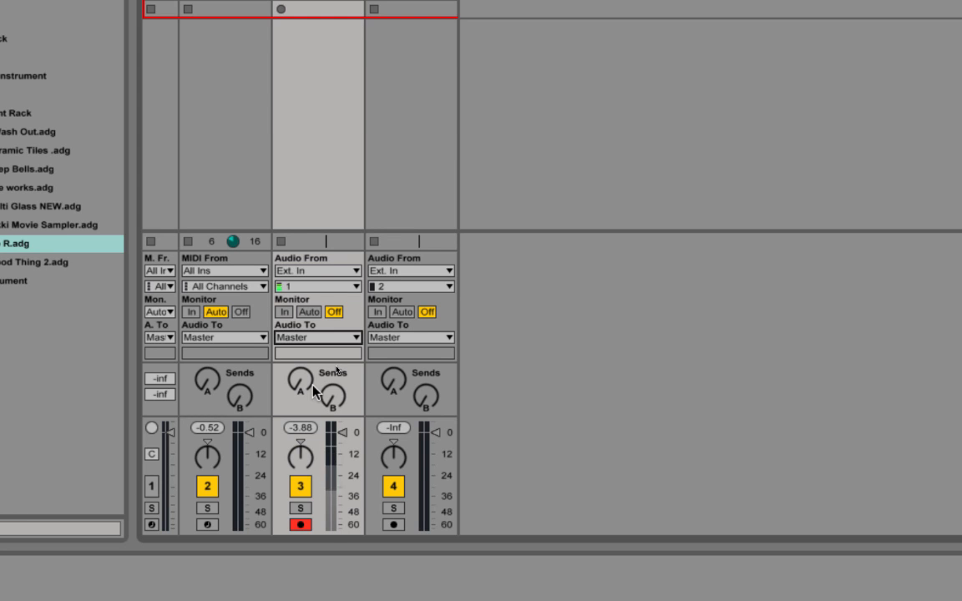
Disarm the 3 Audio track and arm it again for recording
click(301, 525)
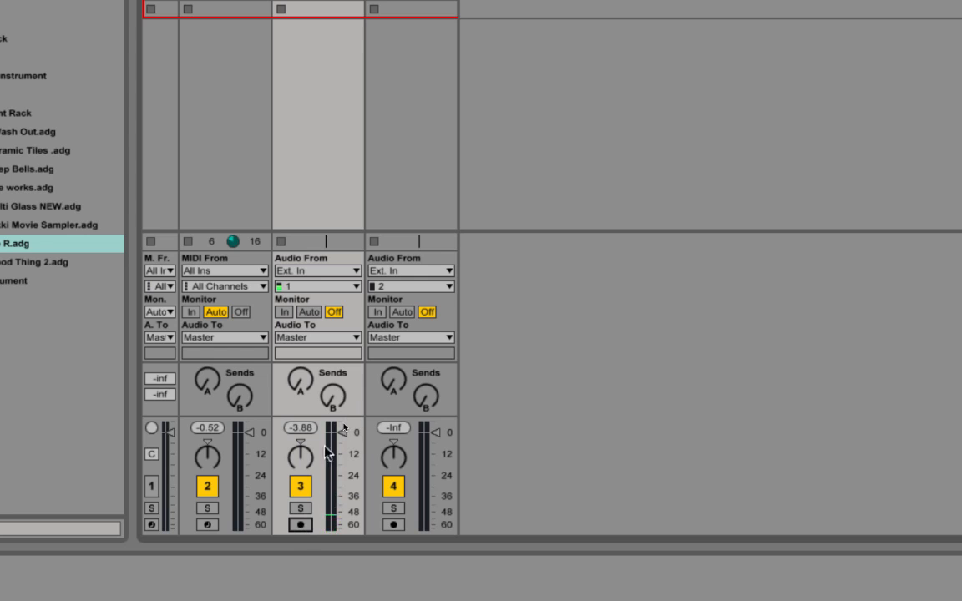
click(302, 524)
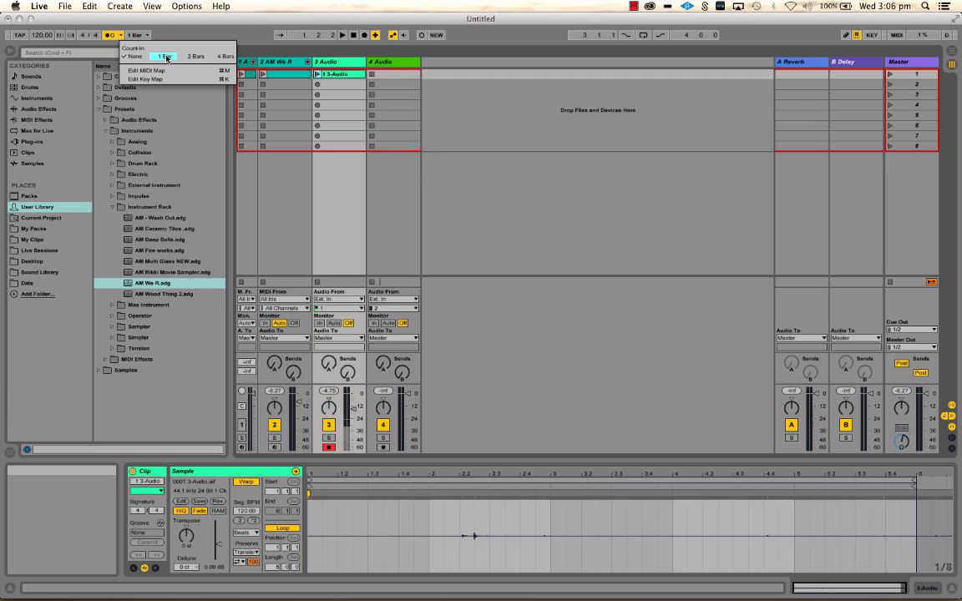
Set the metronome count-in to 1 Bar and delete the clip in the first slot of the 3 Audio track
click(167, 56)
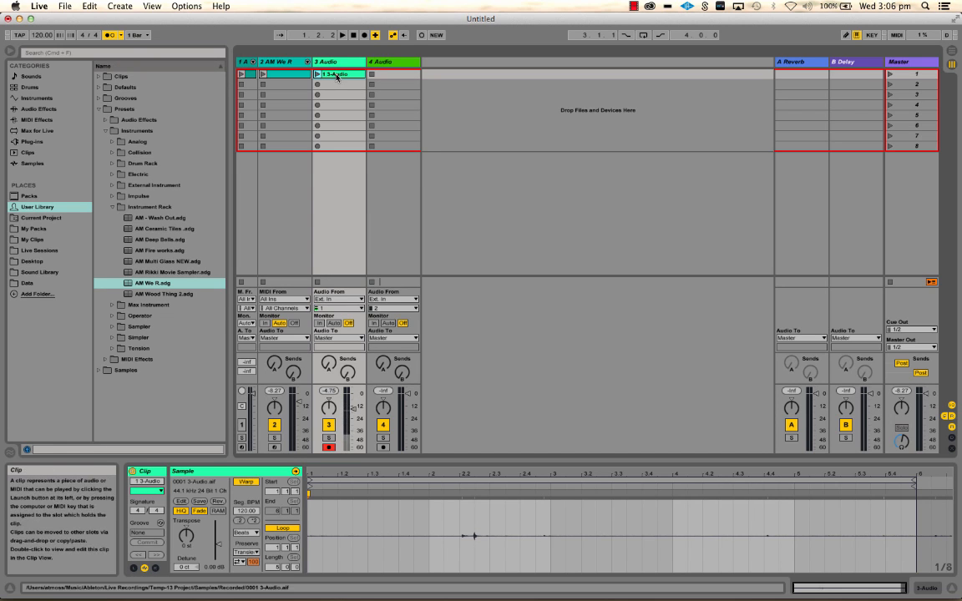
key(Delete)
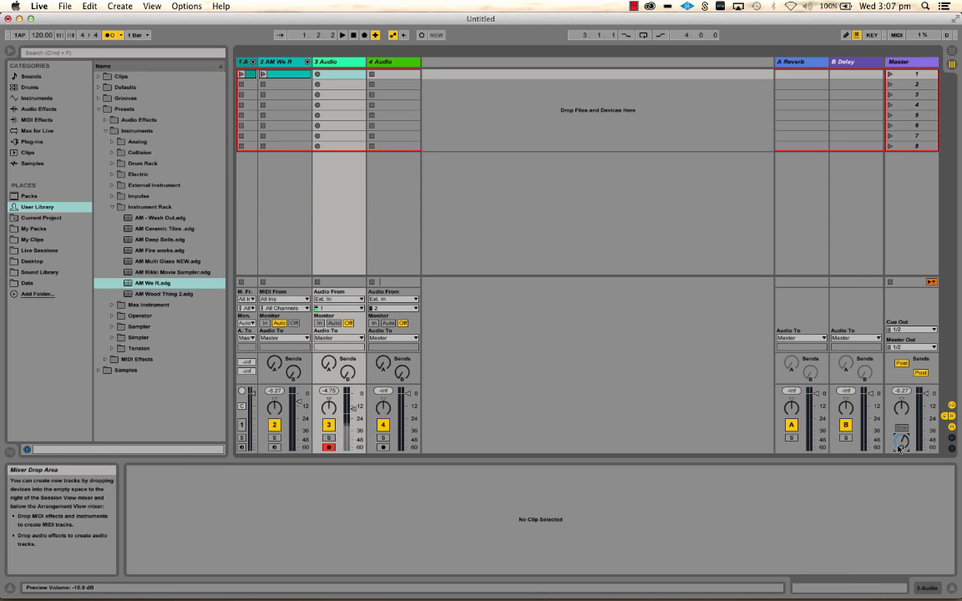
Record a short test clip in the first slot of the 3 Audio track and delete it
click(316, 76)
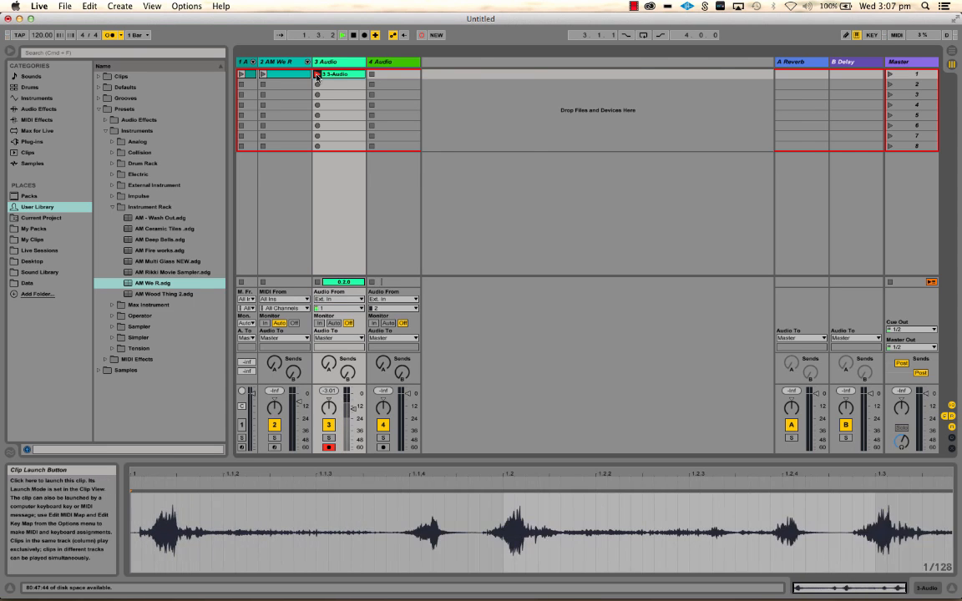
click(316, 76)
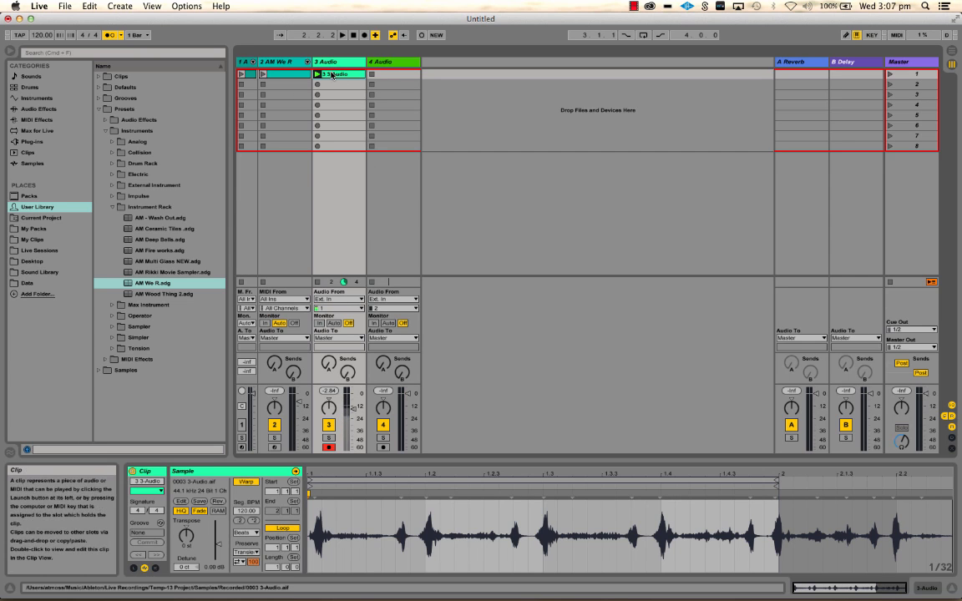
key(Delete)
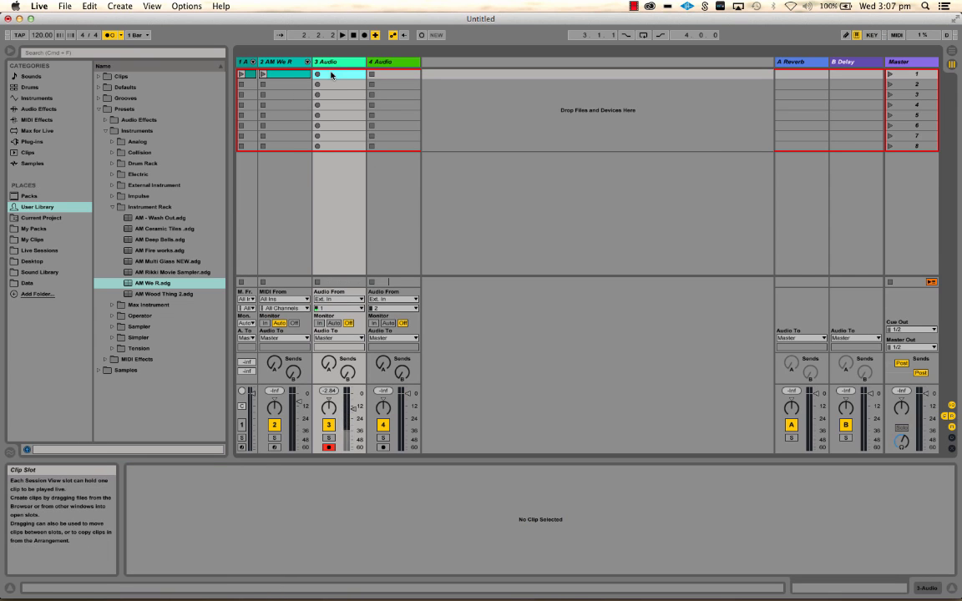
Launch the AM We R clip, record a new clip alongside it in the 3 Audio track's first slot, and disarm the track
click(263, 74)
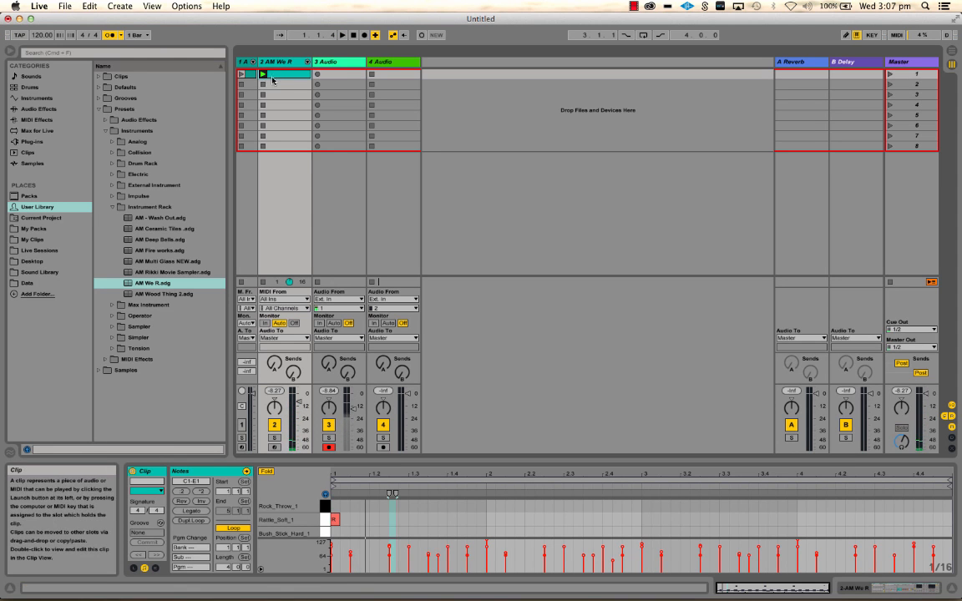
click(318, 75)
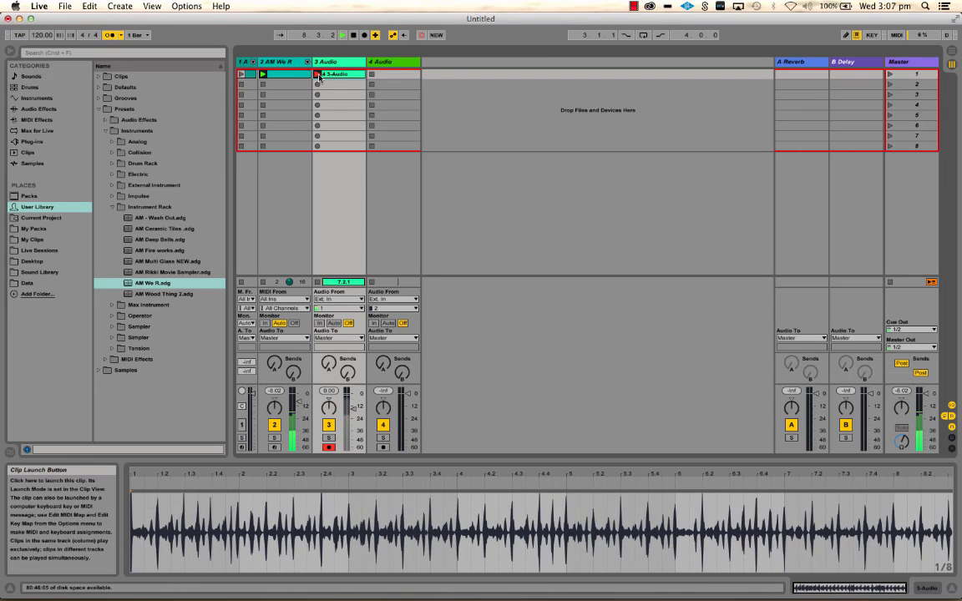
click(317, 74)
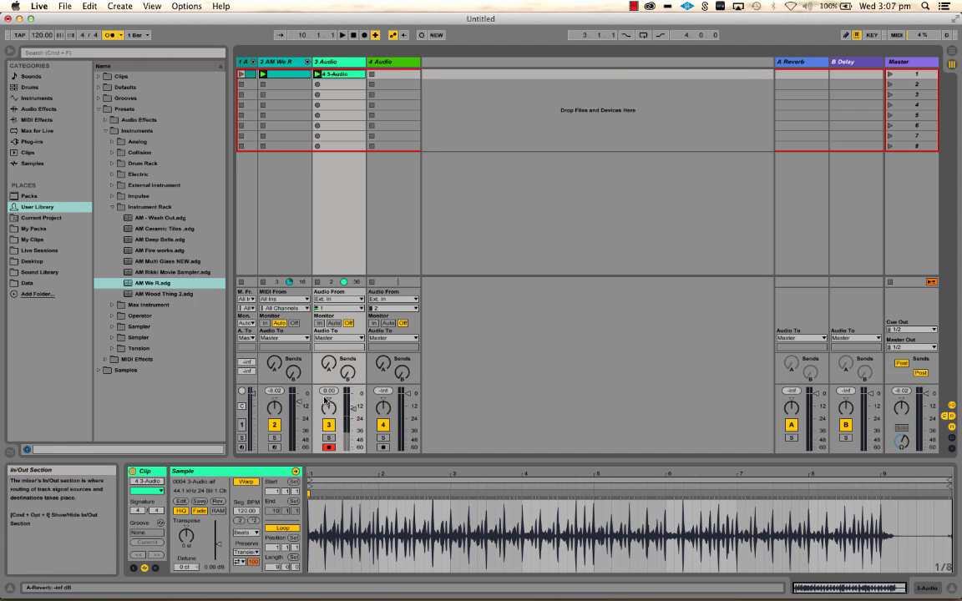
click(329, 447)
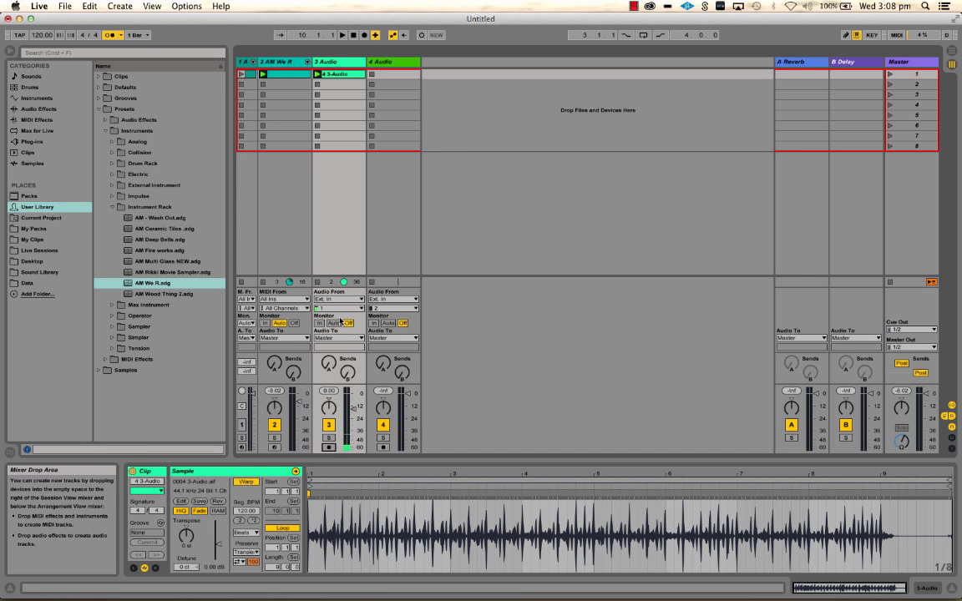
Switch the 3 Audio track's monitoring from Auto to In and back to Auto
click(334, 323)
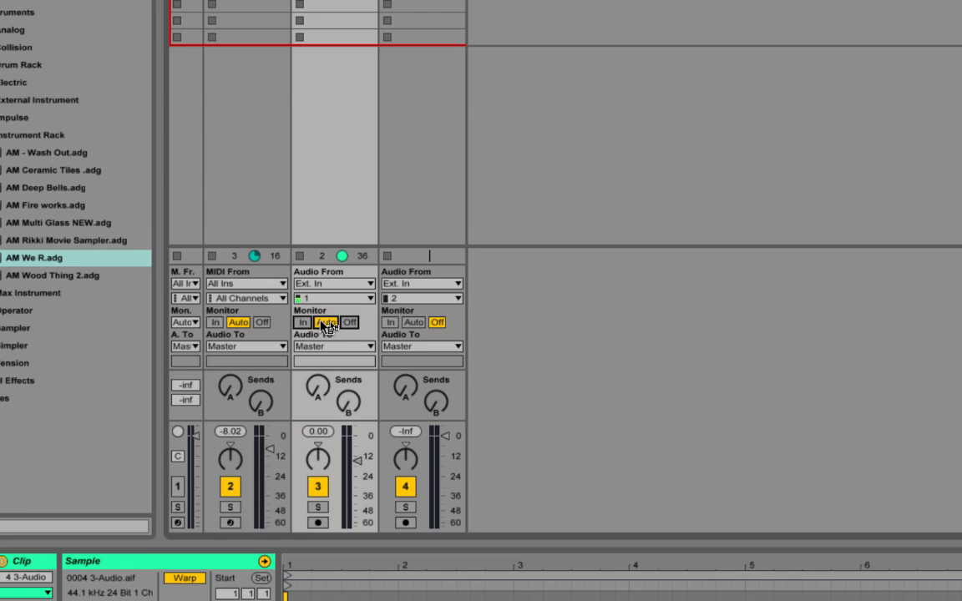
click(302, 323)
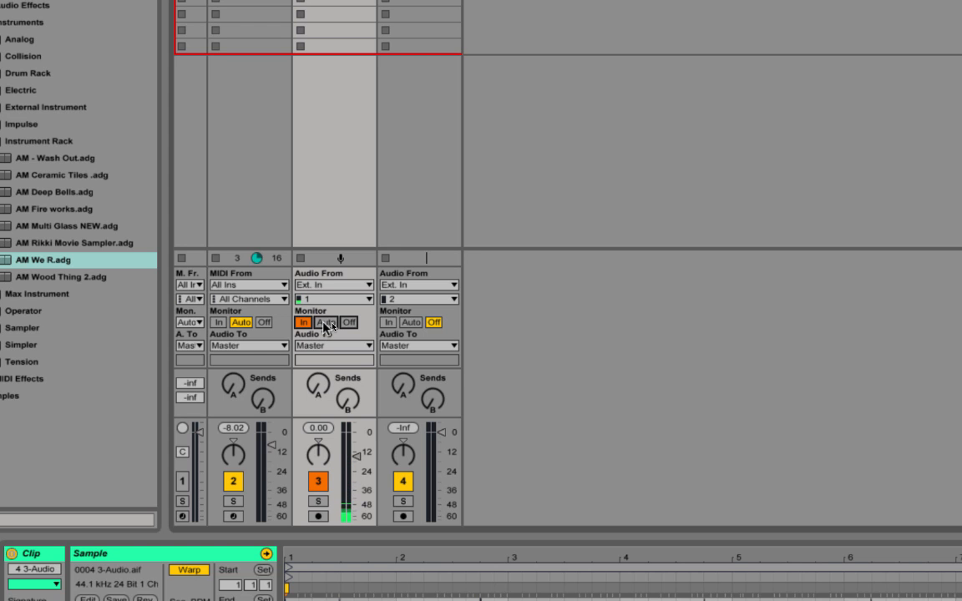
click(324, 323)
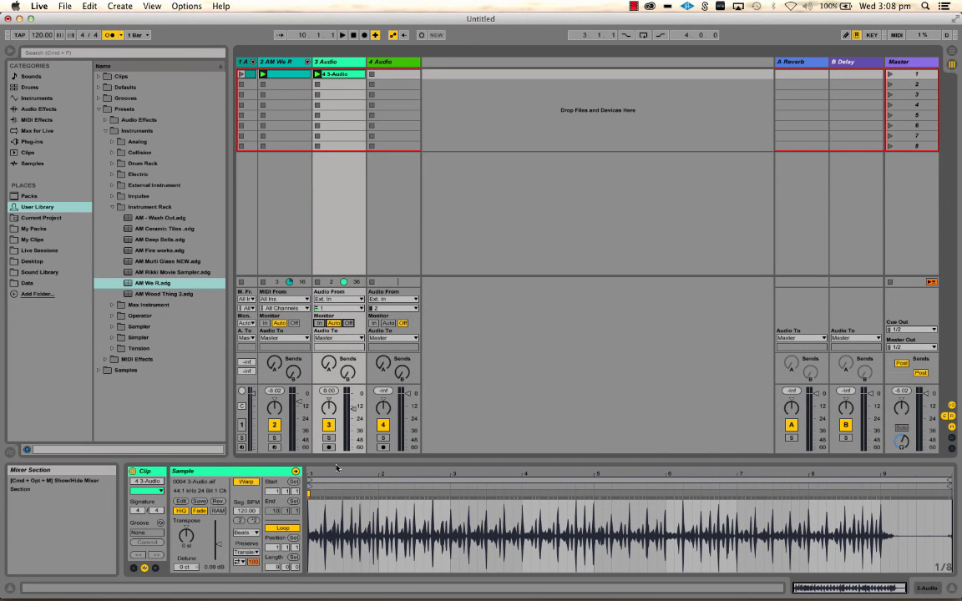
Play the AM We R and 3 Audio clips together and turn off the metronome
key(space)
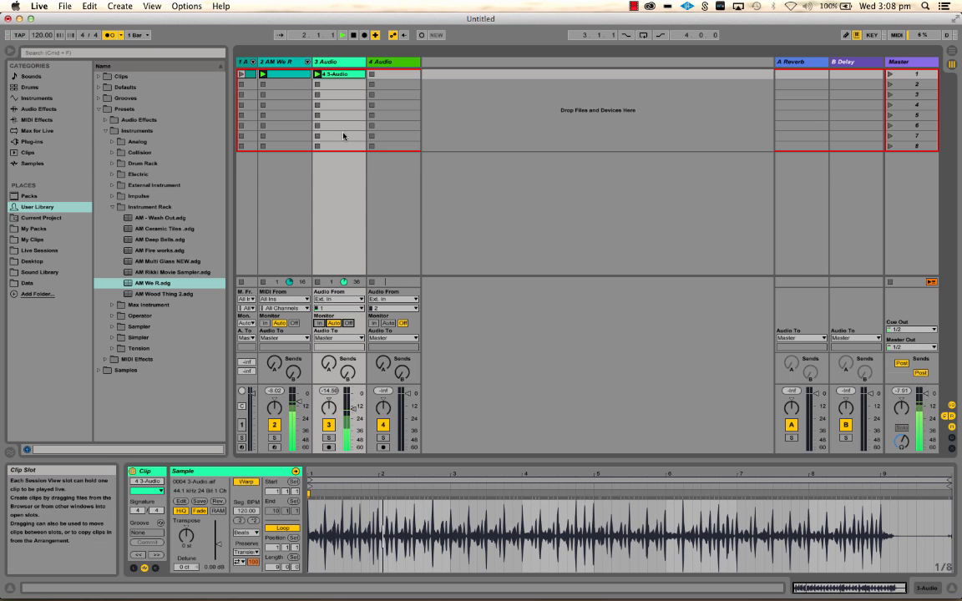
click(106, 36)
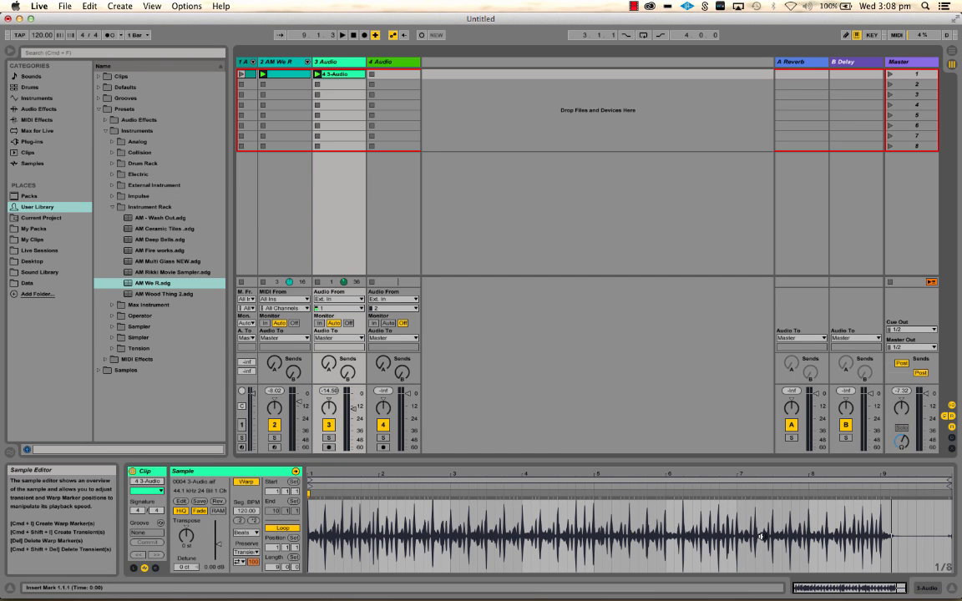
Enlarge the sample editor and set the recorded 3 Audio clip's loop to run from bar 5 to bar 9
drag(614, 461, 625, 243)
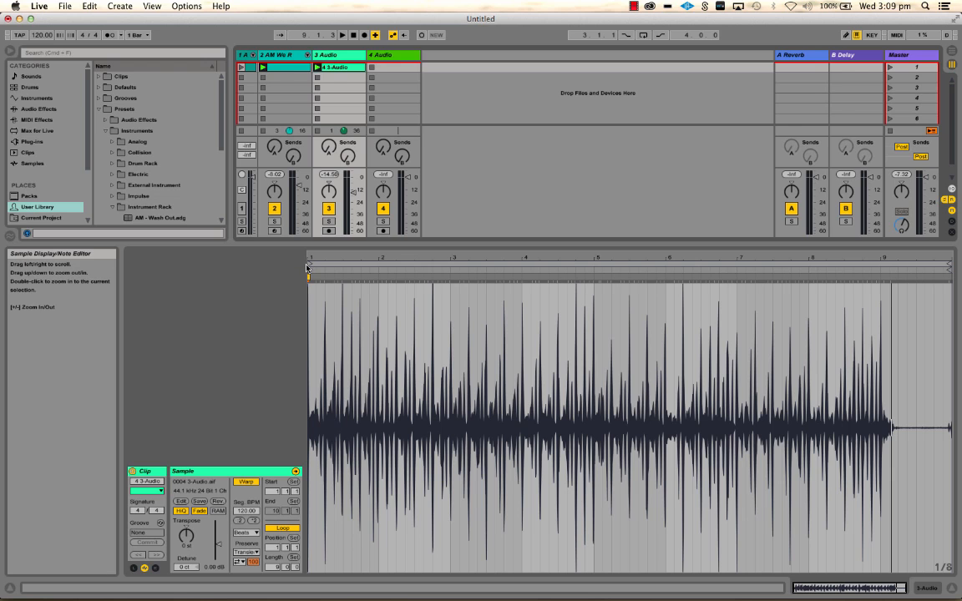
drag(309, 265, 594, 269)
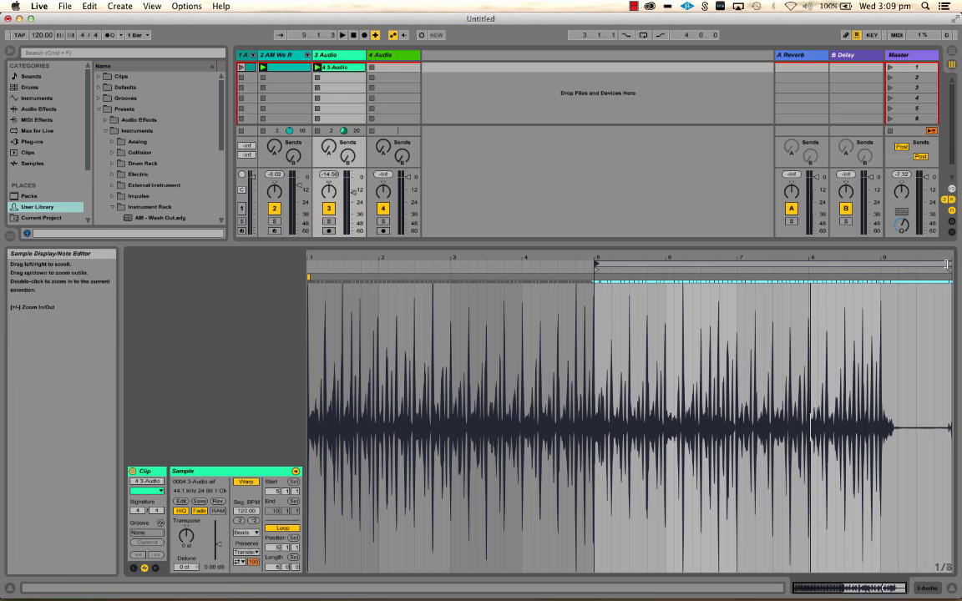
drag(949, 266, 880, 273)
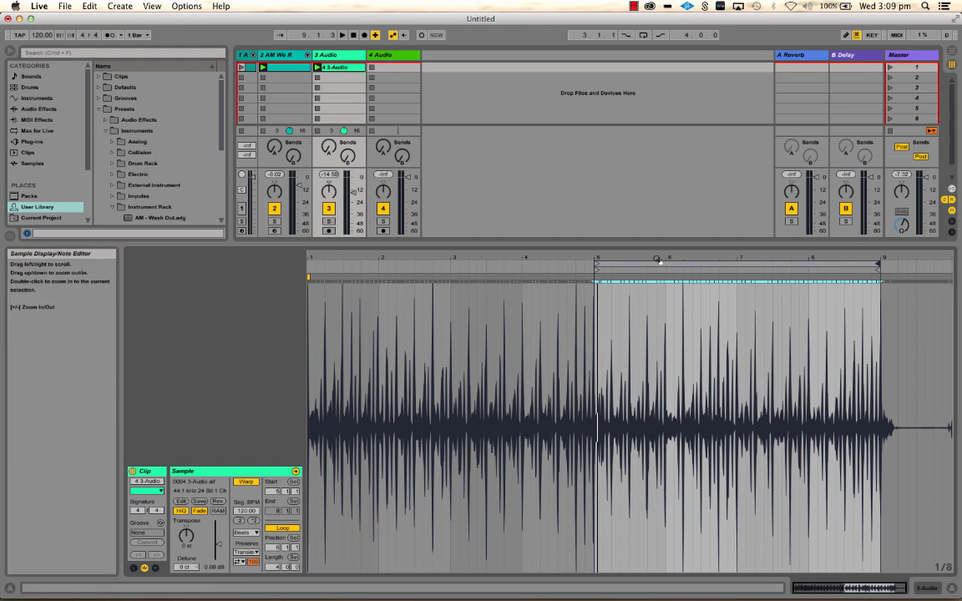
Examine how the waveform's transients line up with the loop start at bar 5 and loop end at bar 9, and play the loop
drag(597, 257, 597, 425)
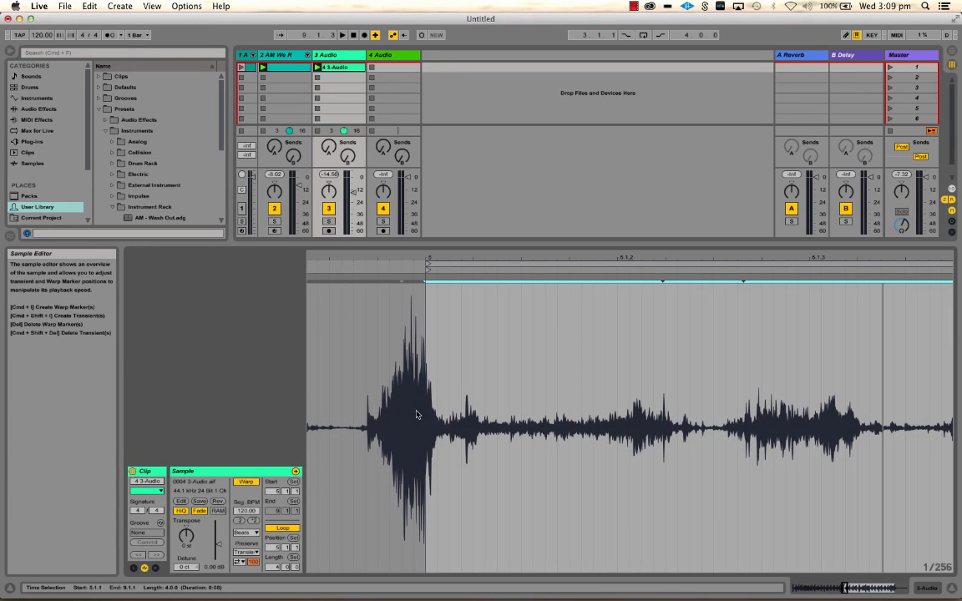
scroll(663, 364, right, 10)
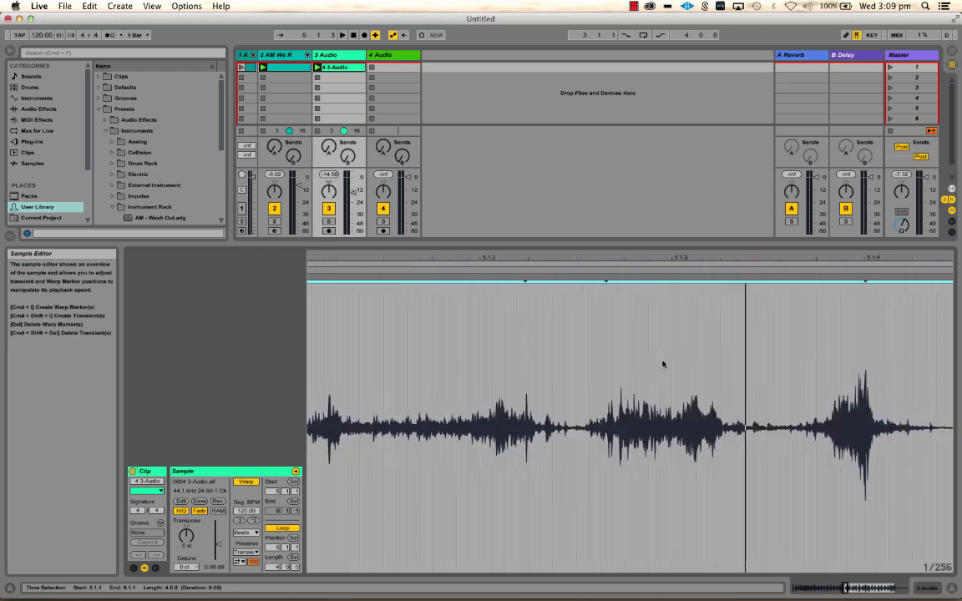
scroll(663, 364, right, 15)
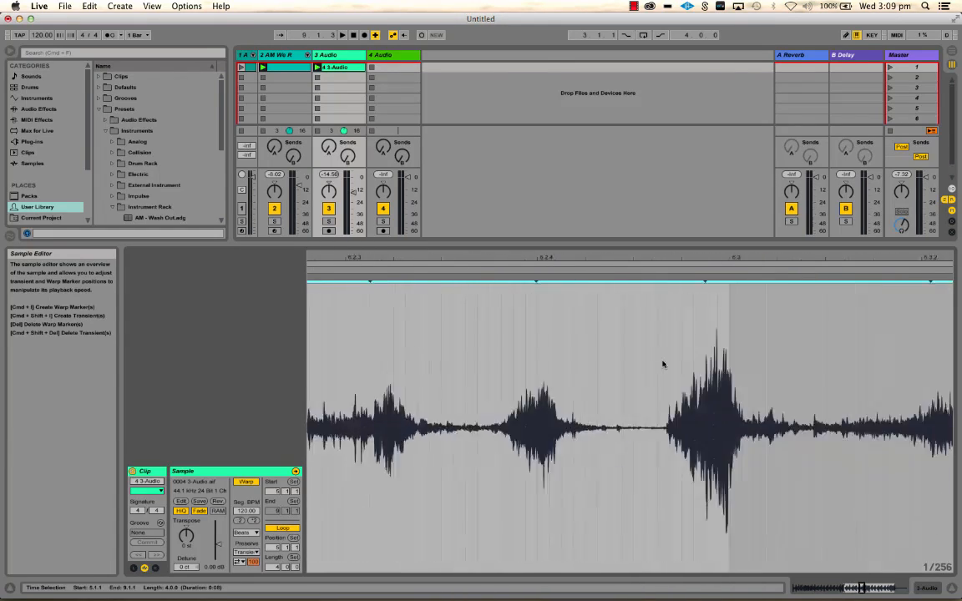
scroll(663, 364, right, 15)
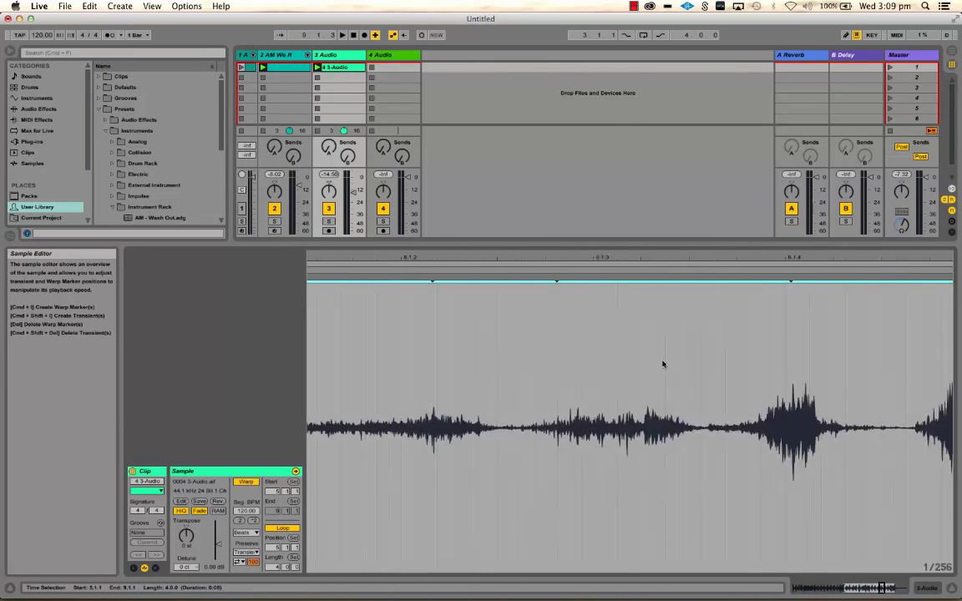
scroll(663, 364, left, 4)
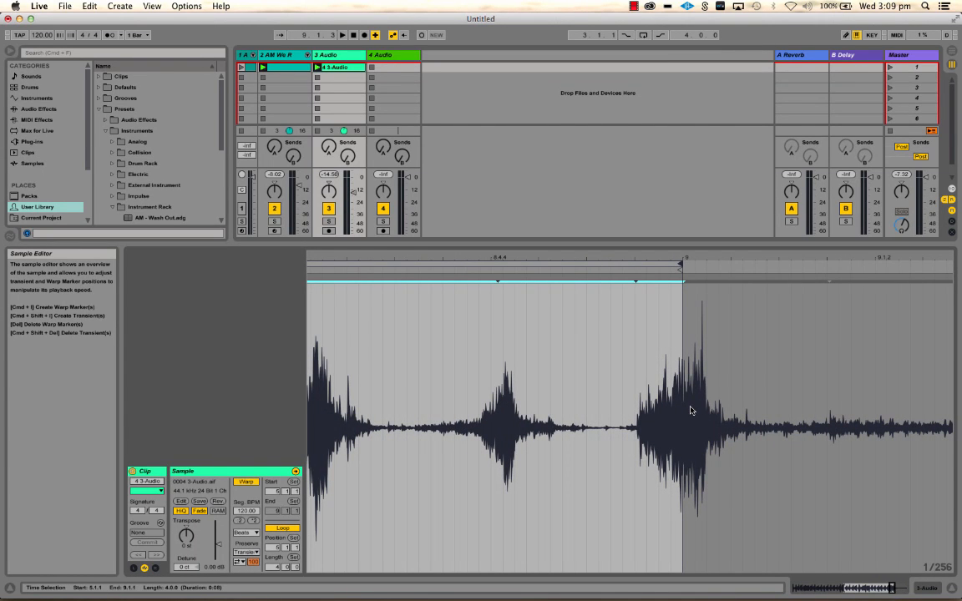
drag(559, 260, 833, 151)
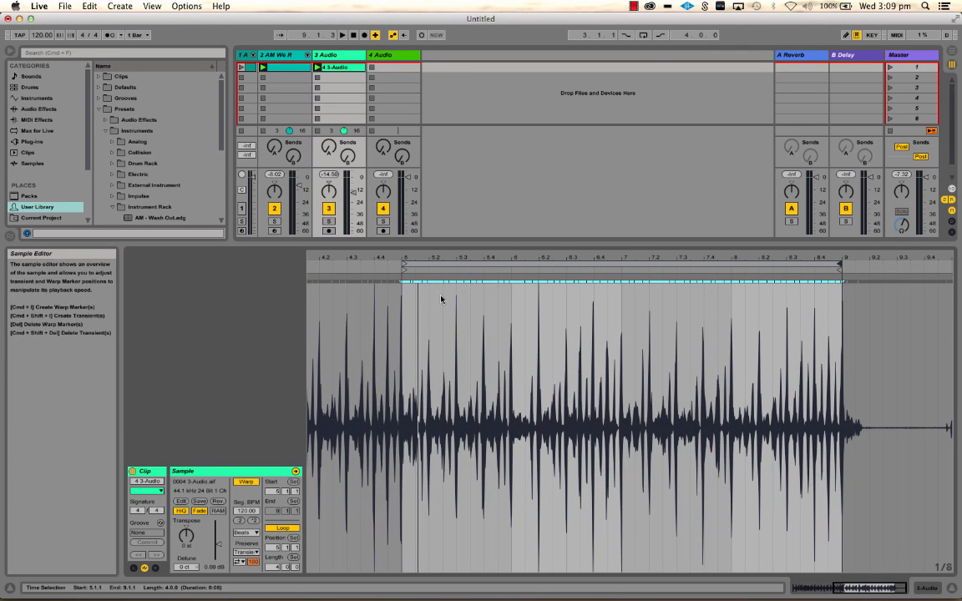
drag(461, 256, 535, 192)
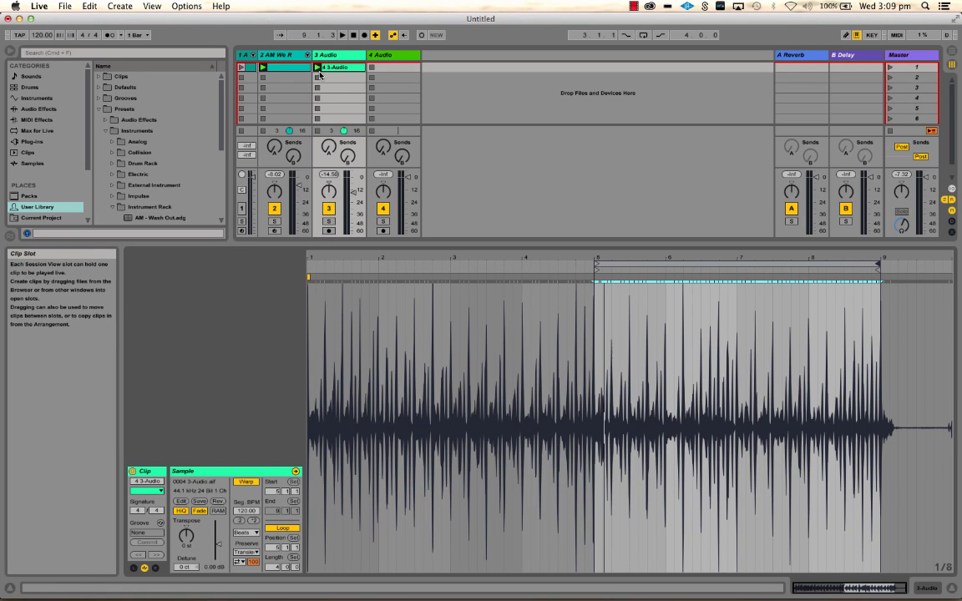
key(space)
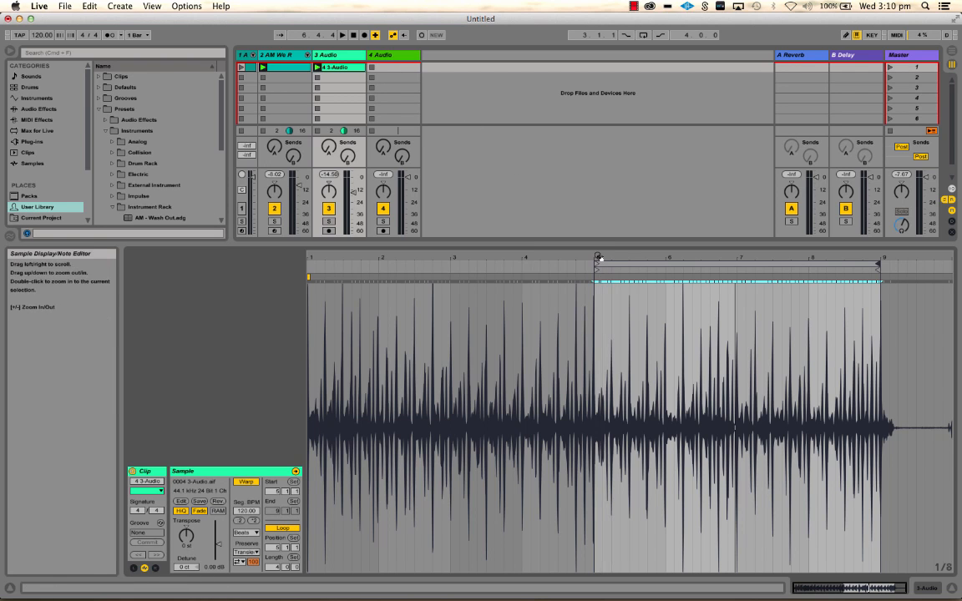
Add a warp marker at the onset of the transient just before bar 5 in the recorded clip
drag(600, 257, 599, 258)
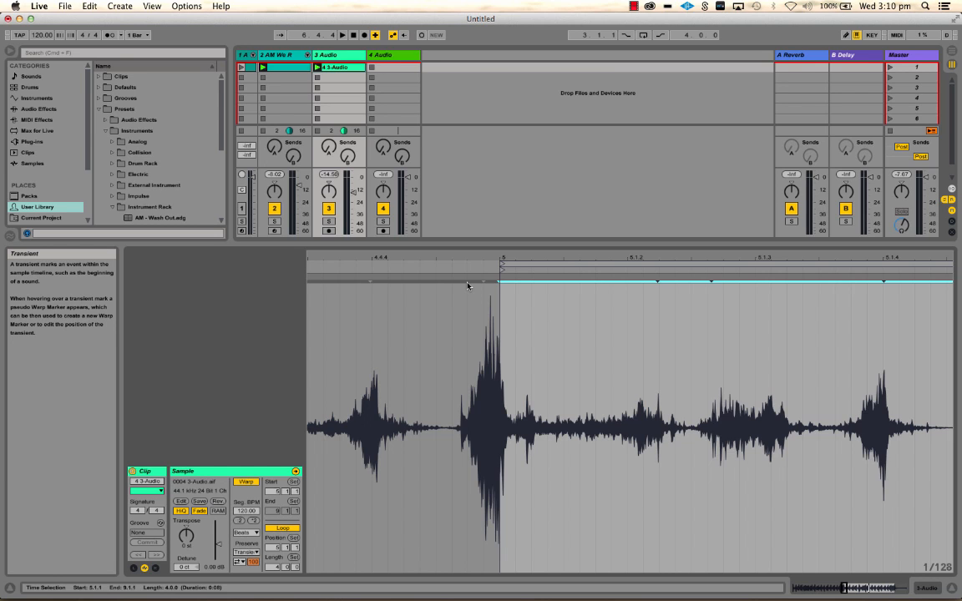
click(468, 286)
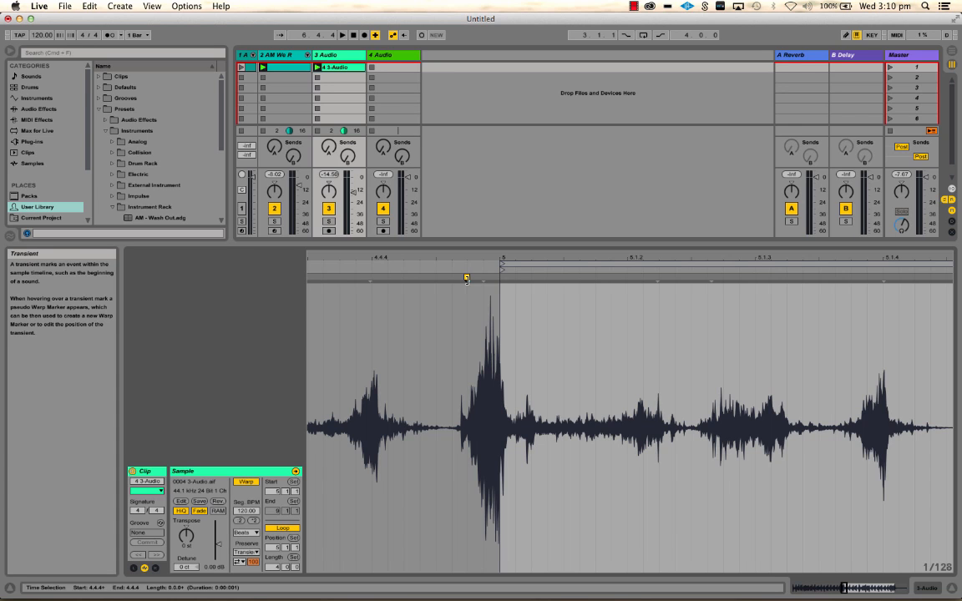
right_click(474, 262)
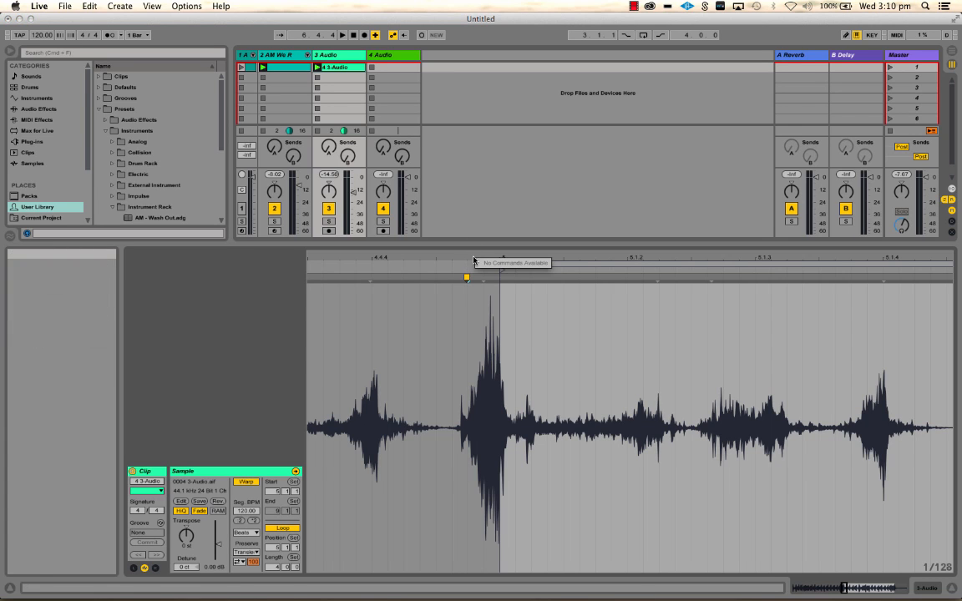
click(473, 318)
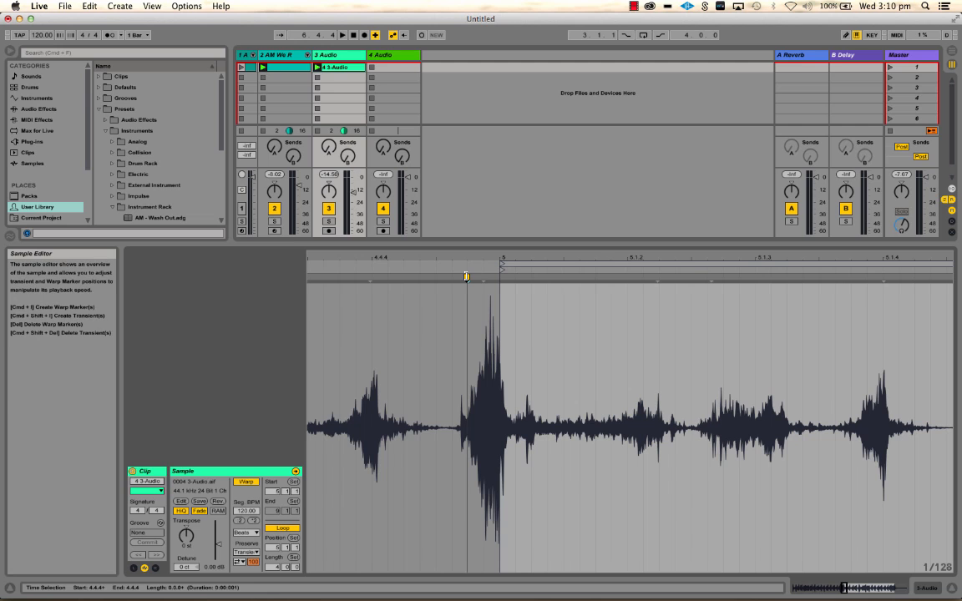
mouse_move(466, 277)
mouse_down()
mouse_move(508, 287)
mouse_move(475, 287)
mouse_move(472, 151)
mouse_up()
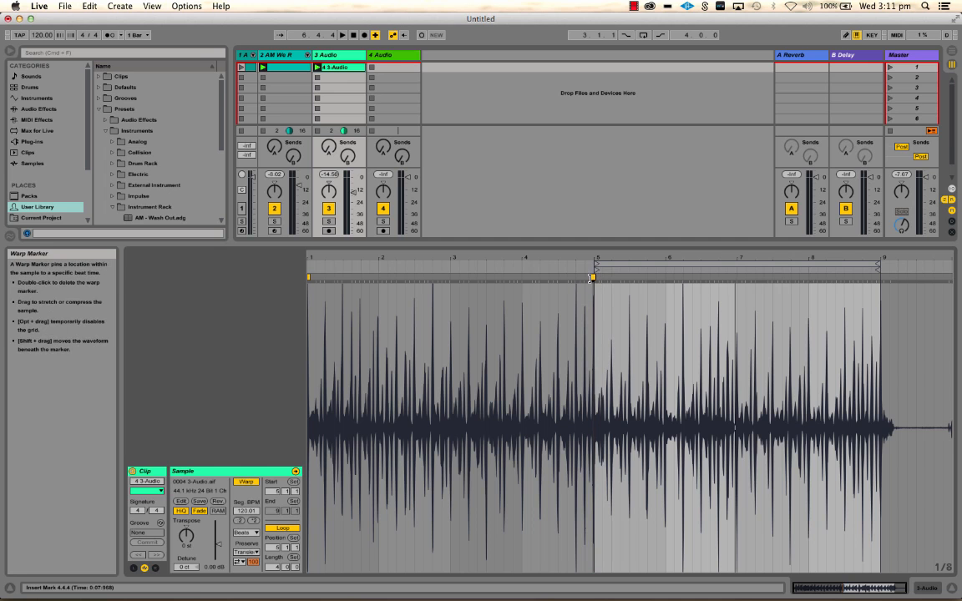
Move the warp marker just before bar 5 exactly onto the bar 5 gridline
mouse_move(593, 277)
mouse_down()
mouse_move(548, 276)
mouse_move(658, 280)
mouse_move(586, 282)
mouse_move(594, 281)
mouse_up()
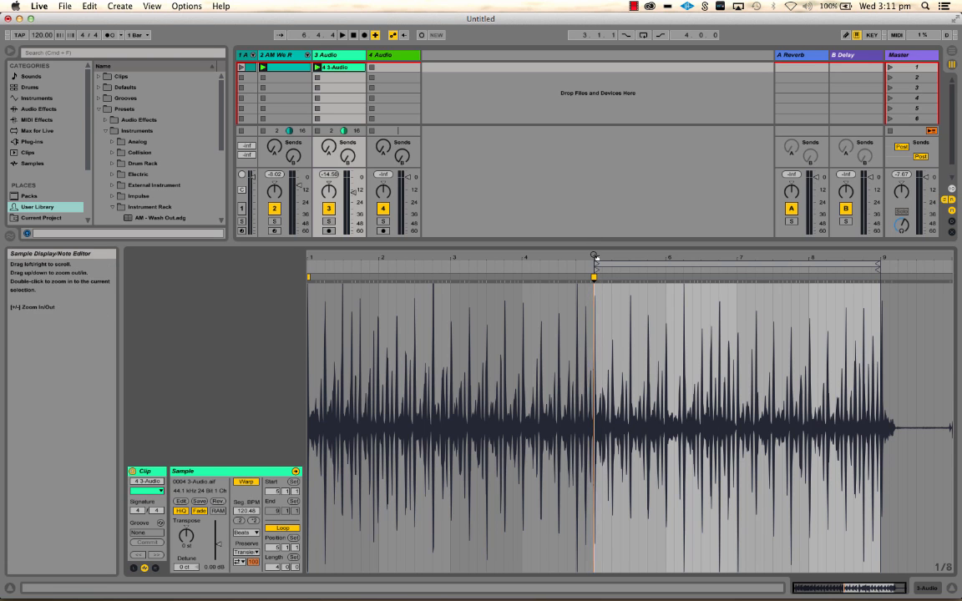
drag(594, 257, 593, 339)
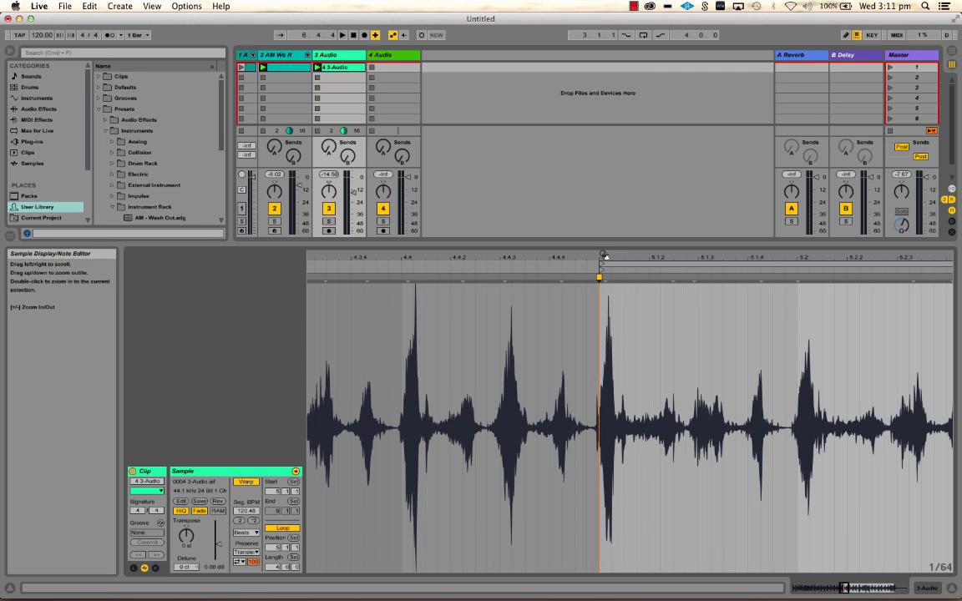
drag(604, 256, 604, 276)
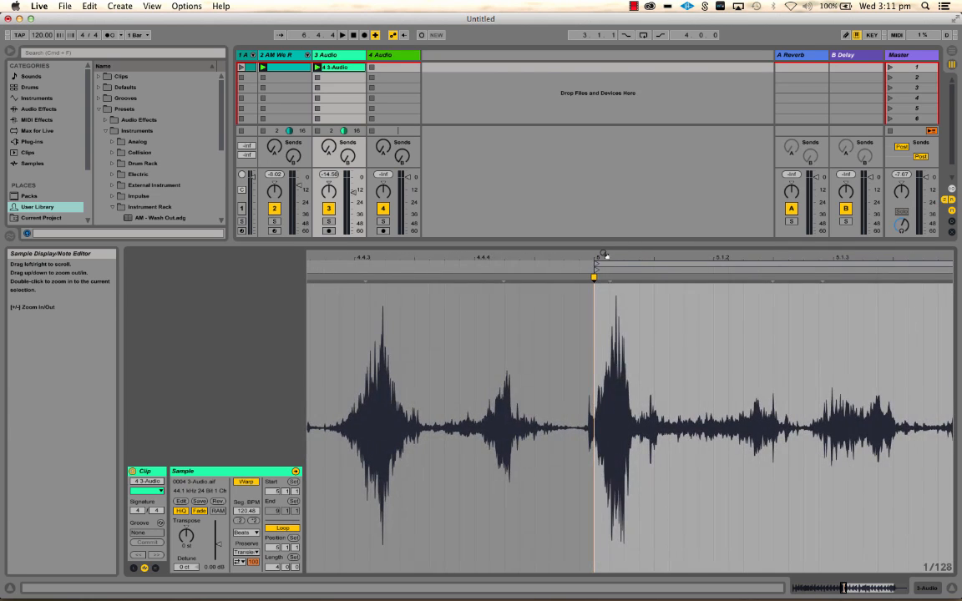
Pin the transients on either side of bar 5 with warp markers and align the middle marker to the bar 5 gridline
double_click(503, 278)
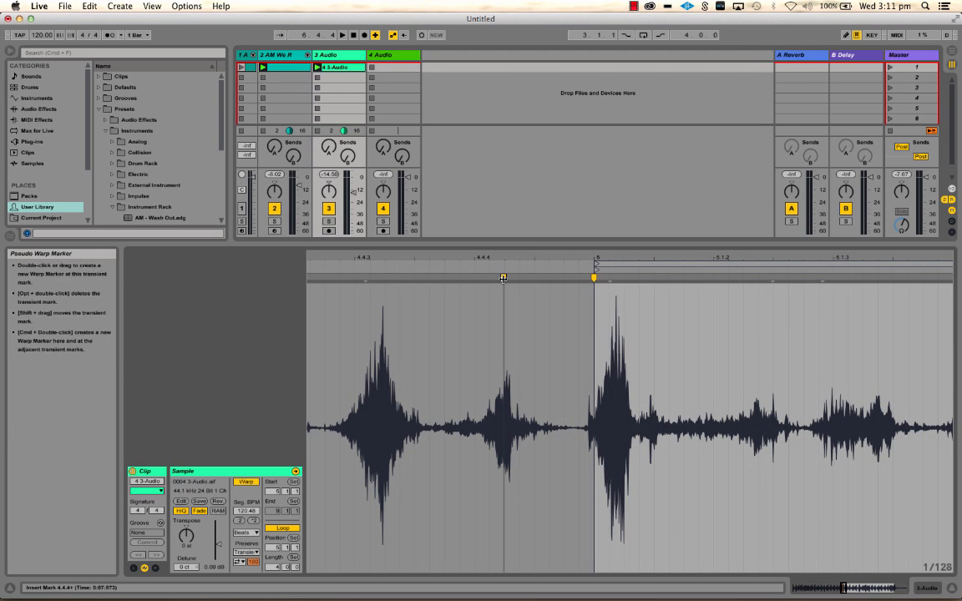
double_click(771, 278)
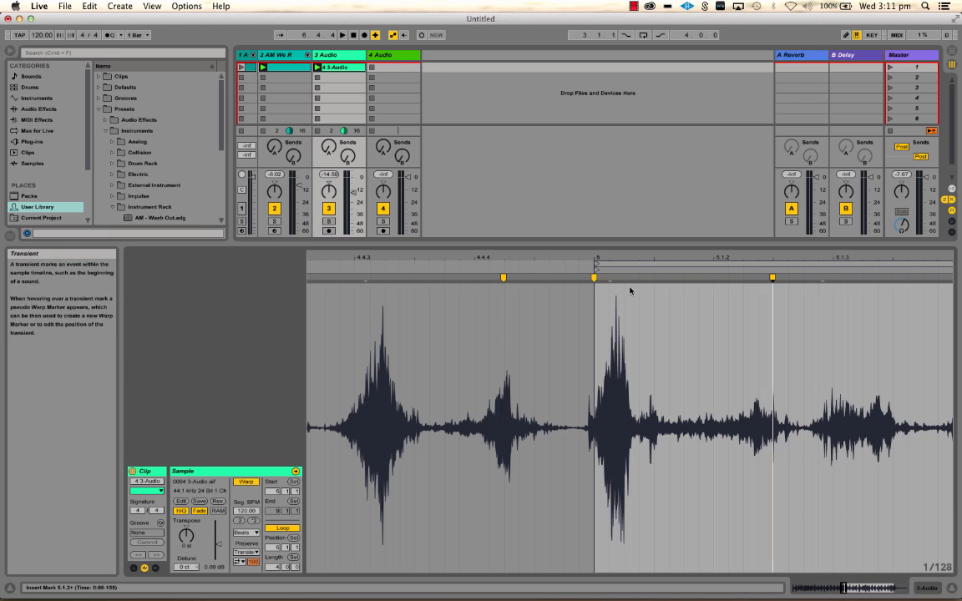
mouse_move(596, 278)
mouse_down()
mouse_move(663, 279)
mouse_move(565, 285)
mouse_move(674, 282)
mouse_move(603, 289)
mouse_up()
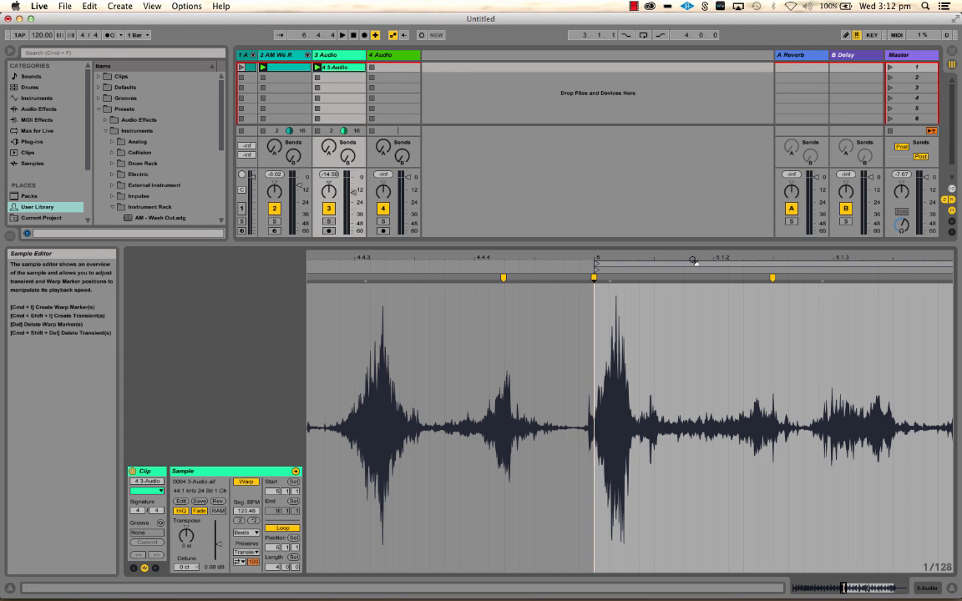
Check the transient alignment at the loop end at bar 9 and undo the warp marker's move onto bar 5
drag(694, 261, 762, 418)
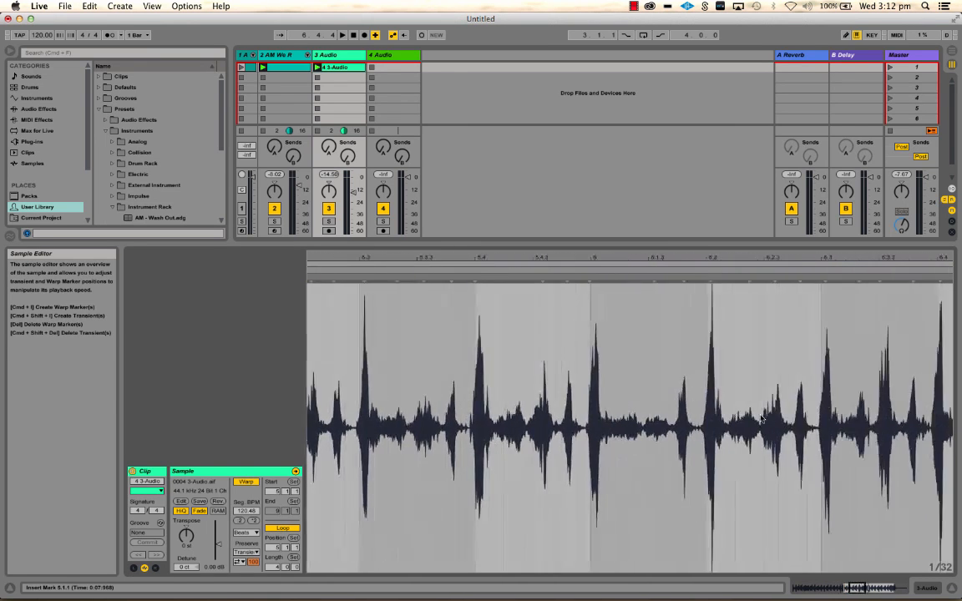
scroll(761, 420, right, 15)
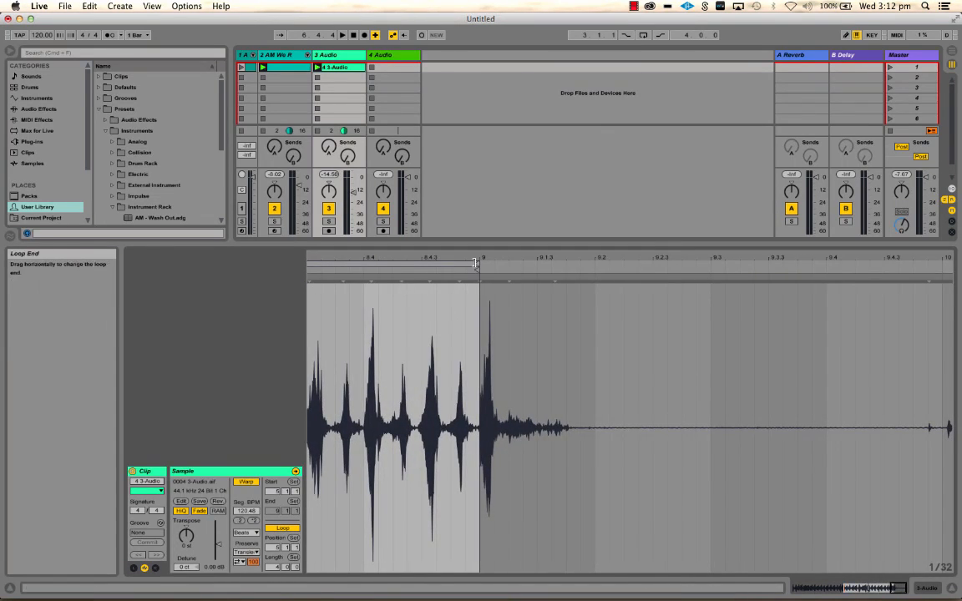
drag(481, 261, 481, 418)
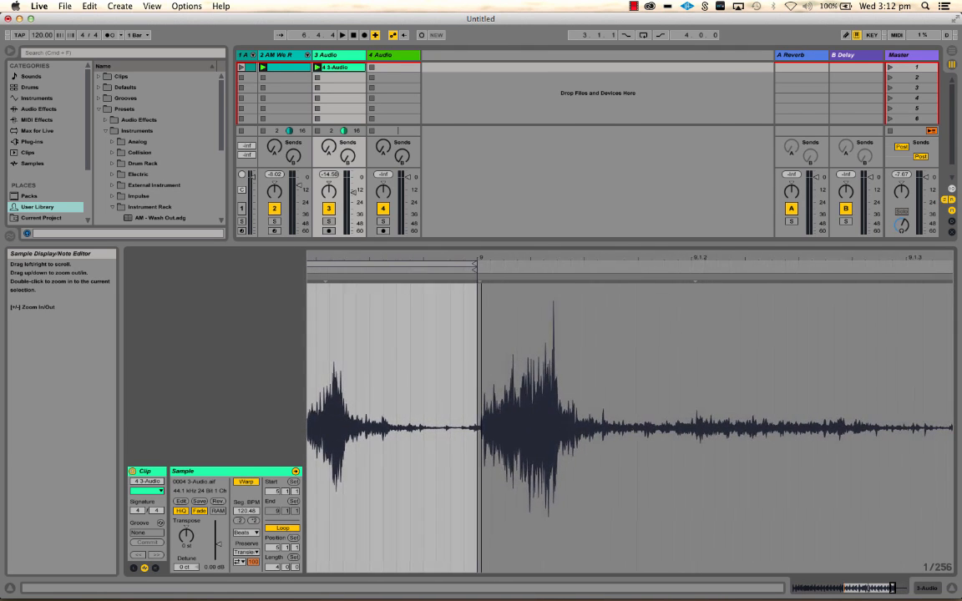
scroll(492, 391, left, 4)
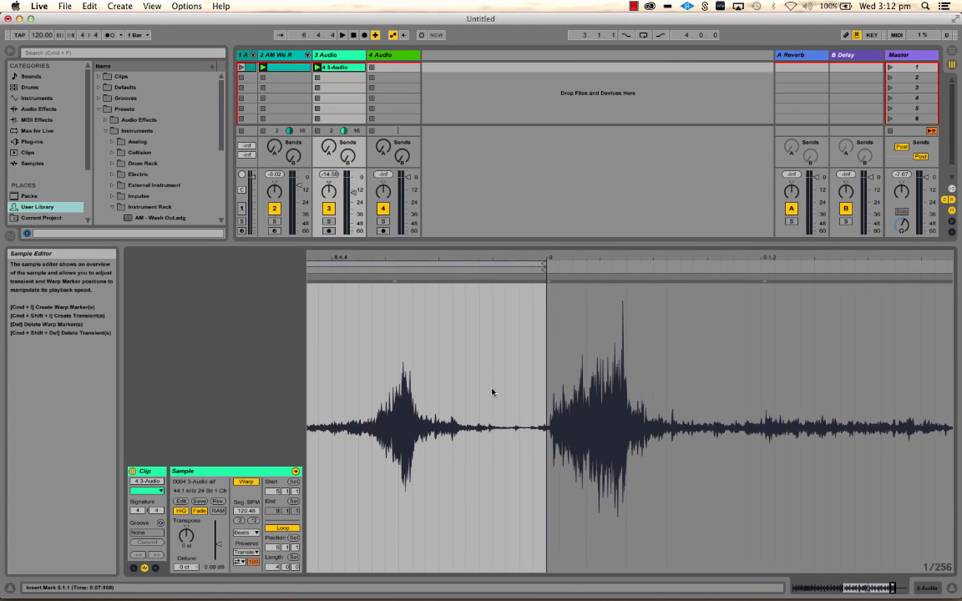
scroll(491, 391, right, 3)
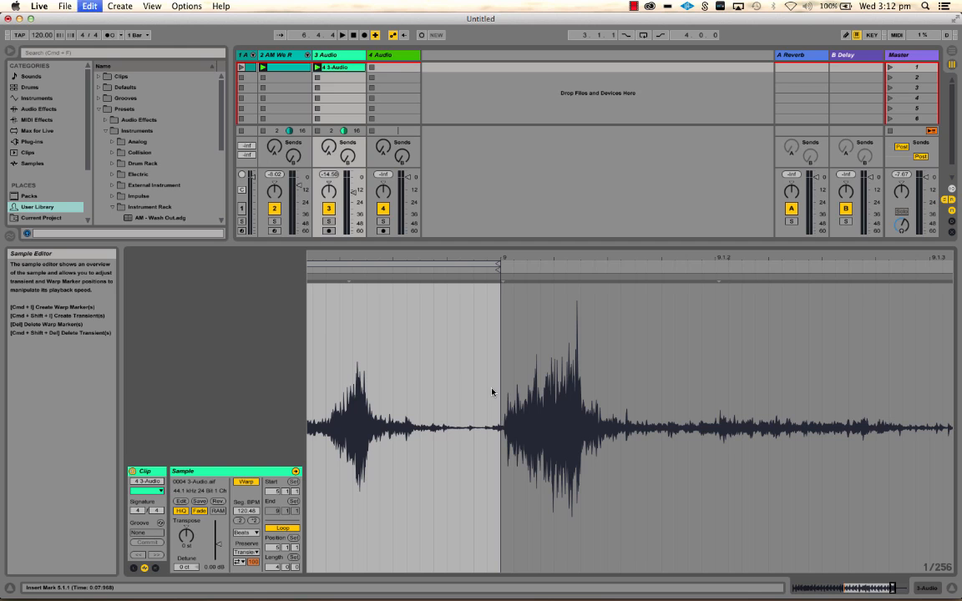
key(super+z)
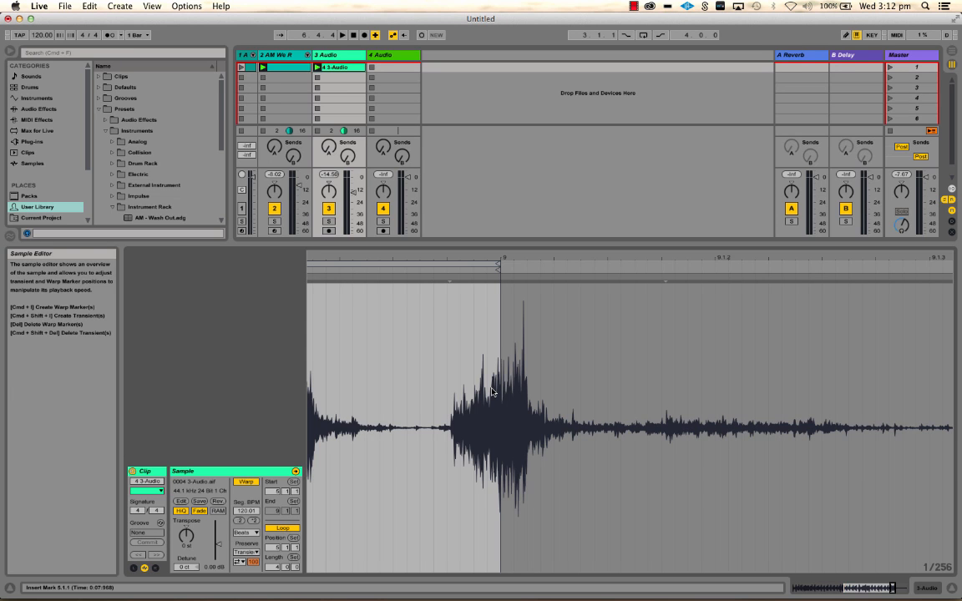
Pin the audio just after 5.1.2 with a warp marker and shift the marker before bar 5 closer to the bar 5 gridline
drag(512, 259, 727, 258)
scroll(605, 358, left, 10)
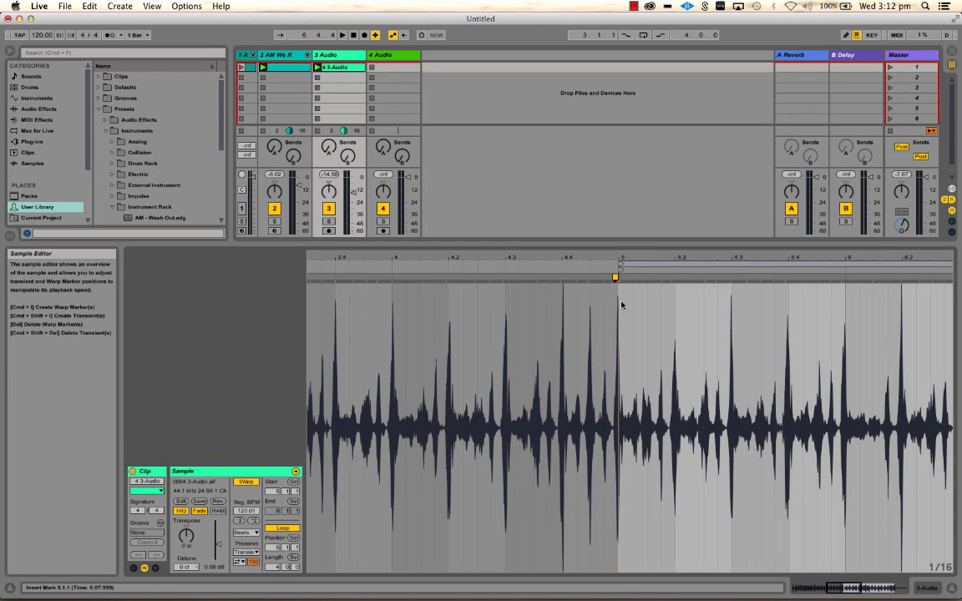
drag(622, 257, 597, 280)
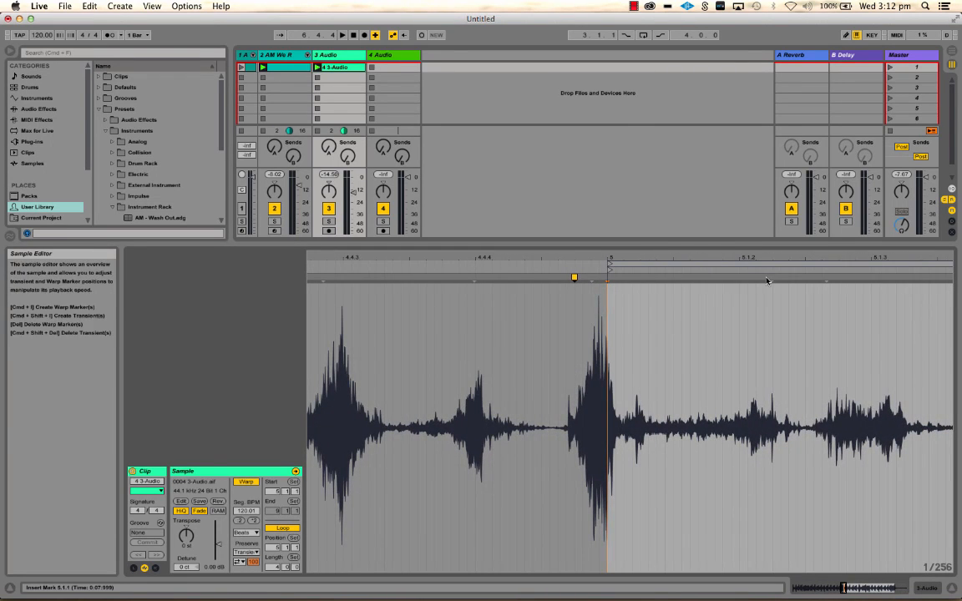
double_click(771, 277)
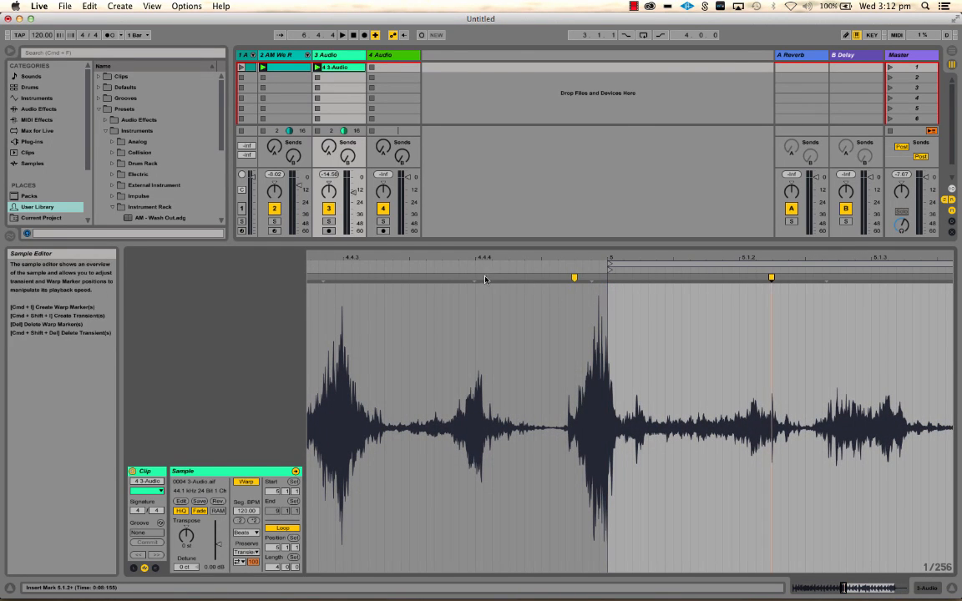
drag(576, 278, 598, 278)
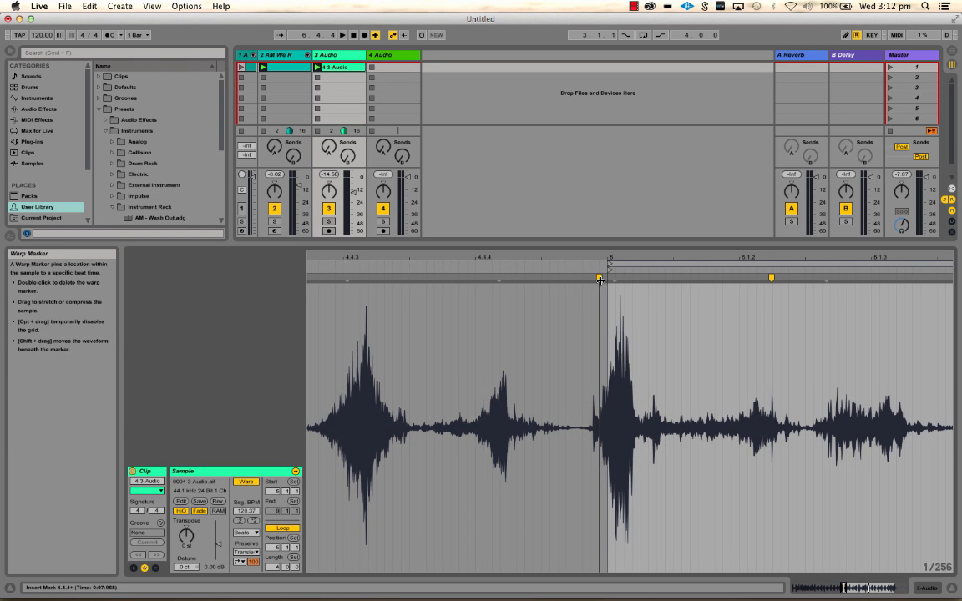
Pin the transient at 8.4.4 with a warp marker and align the loop-end peak to the bar 9 gridline with another marker
scroll(765, 356, right, 20)
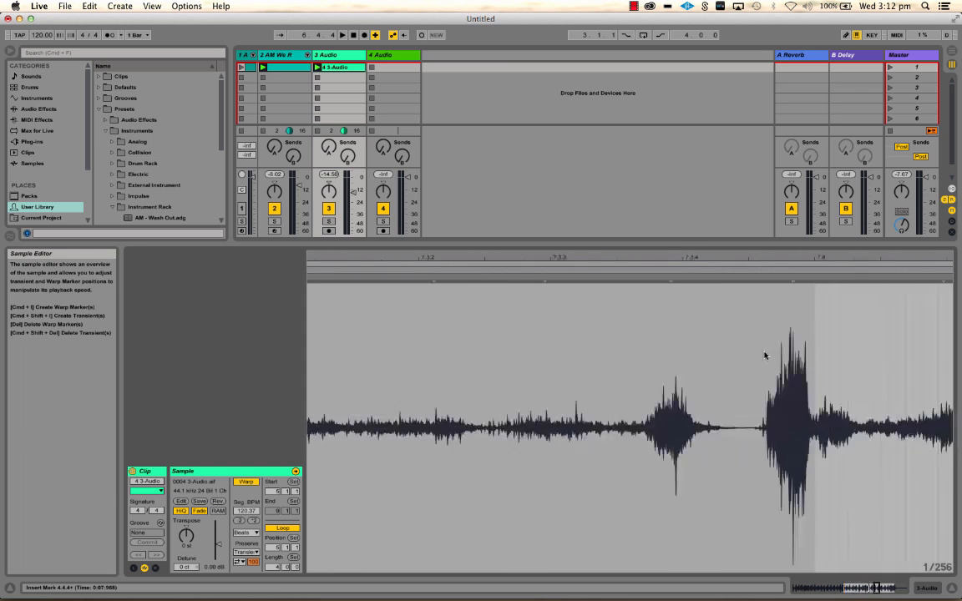
scroll(765, 356, right, 15)
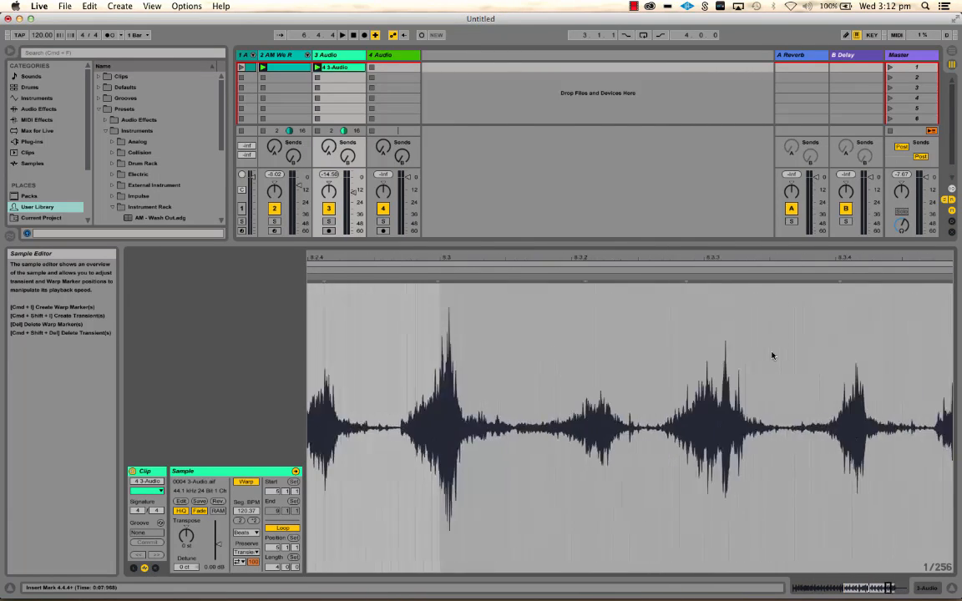
scroll(771, 358, right, 12)
right_click(758, 346)
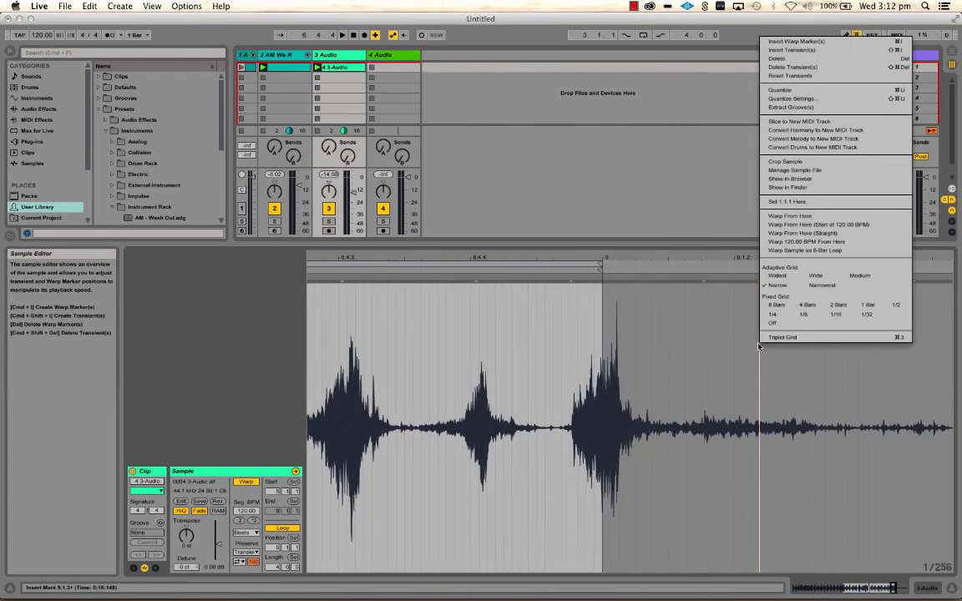
click(611, 345)
drag(607, 256, 479, 324)
double_click(374, 282)
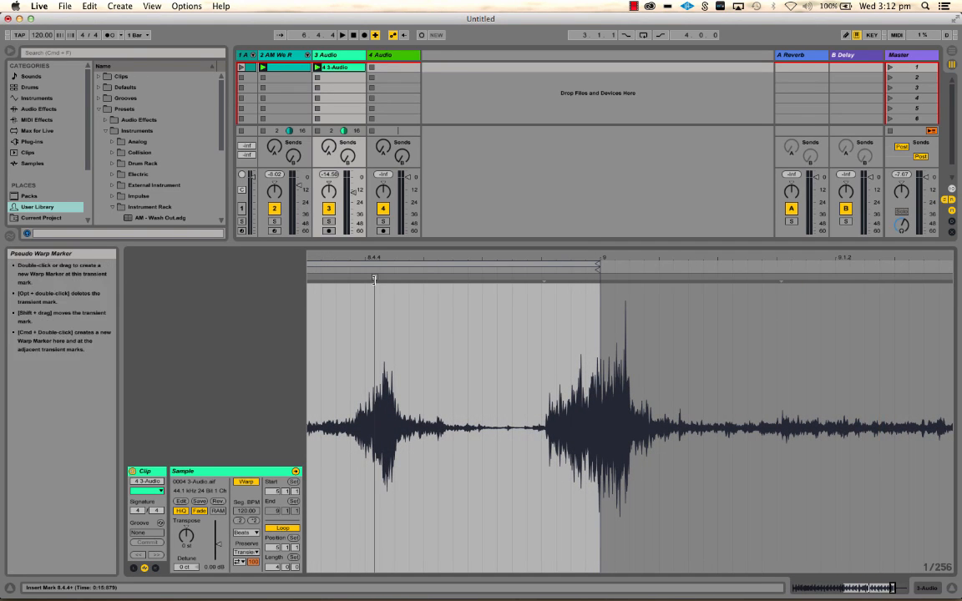
click(627, 279)
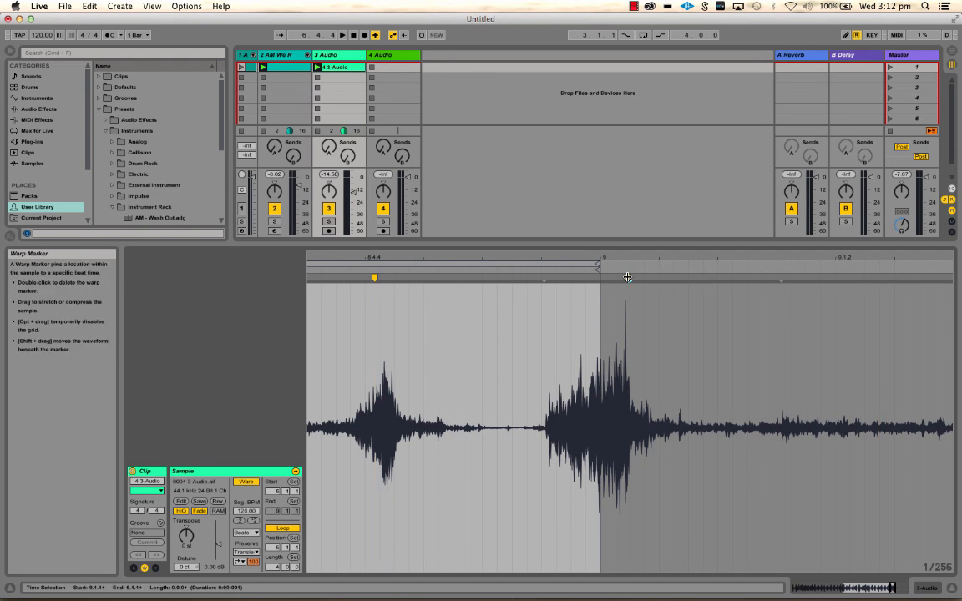
drag(627, 278, 597, 281)
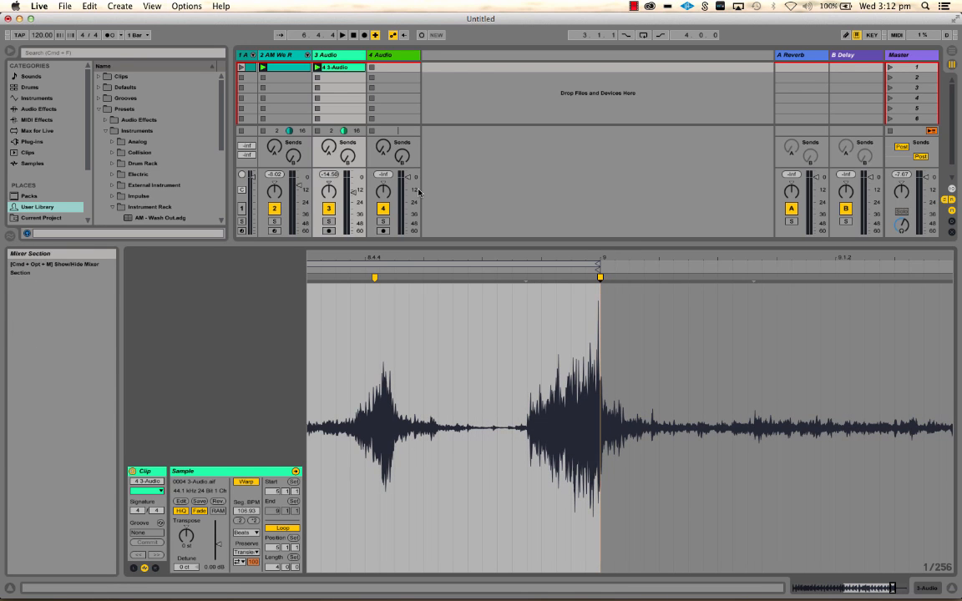
Play back the warped loop and examine the waveform around the loop end at bar 9
key(space)
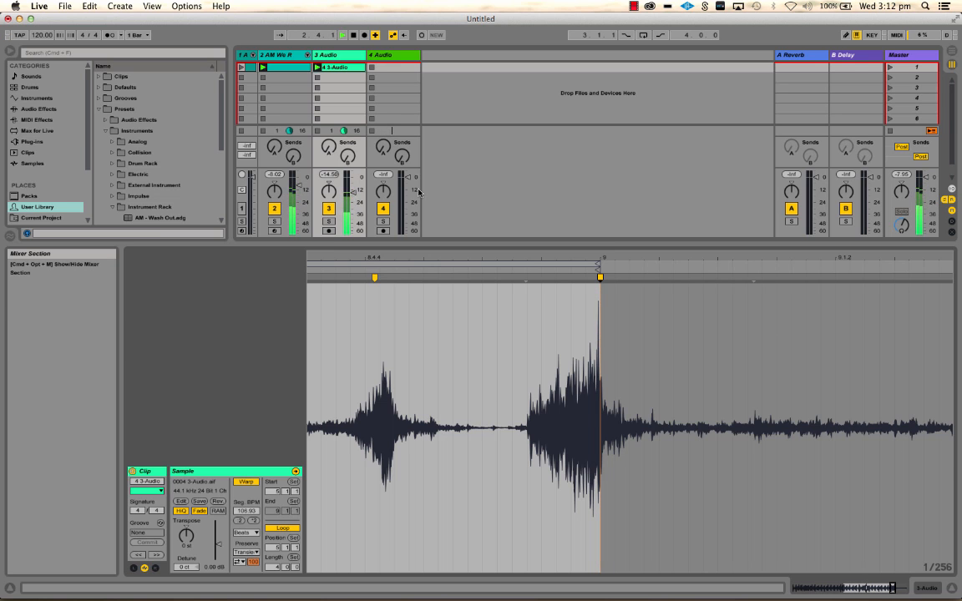
drag(467, 262, 484, 215)
scroll(450, 361, left, 3)
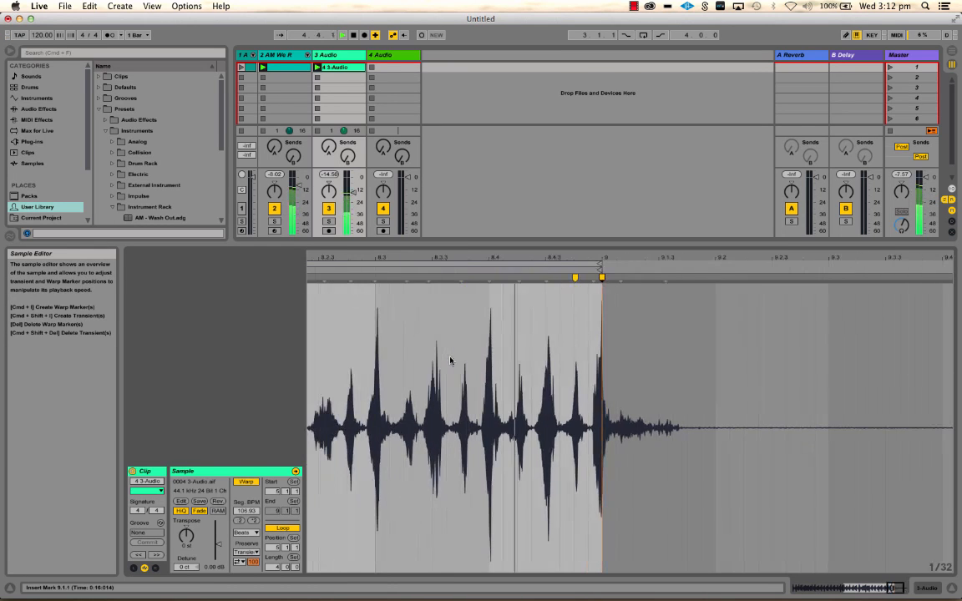
Try shifting the transient just before 5.4 slightly earlier with a warp marker, and remove that marker
scroll(450, 360, left, 3)
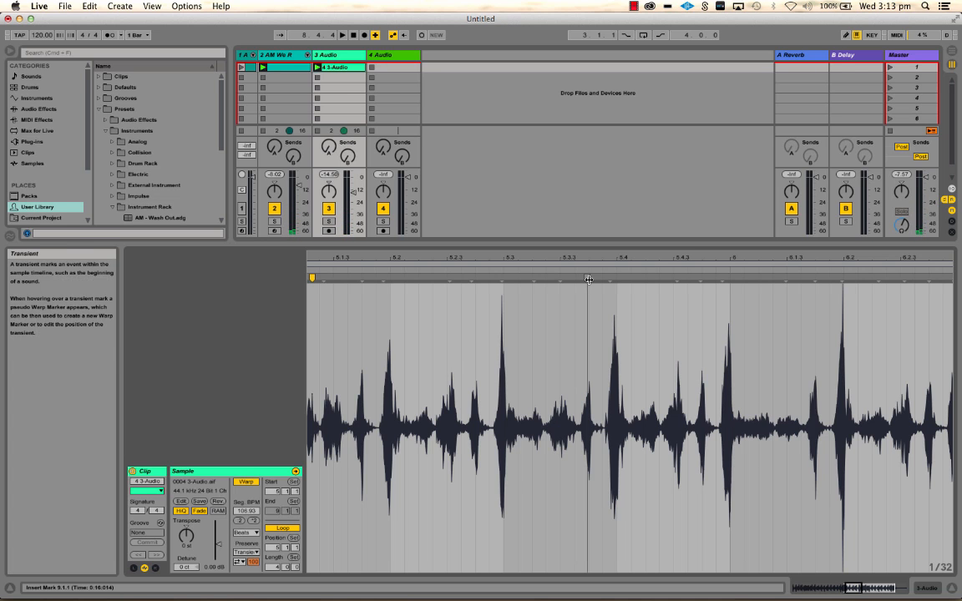
drag(610, 279, 603, 279)
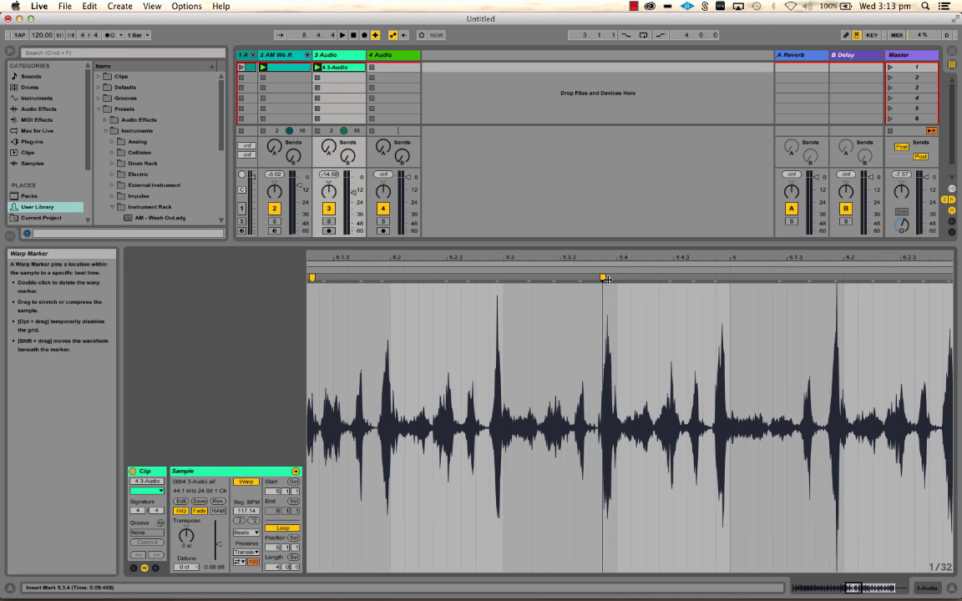
key(Delete)
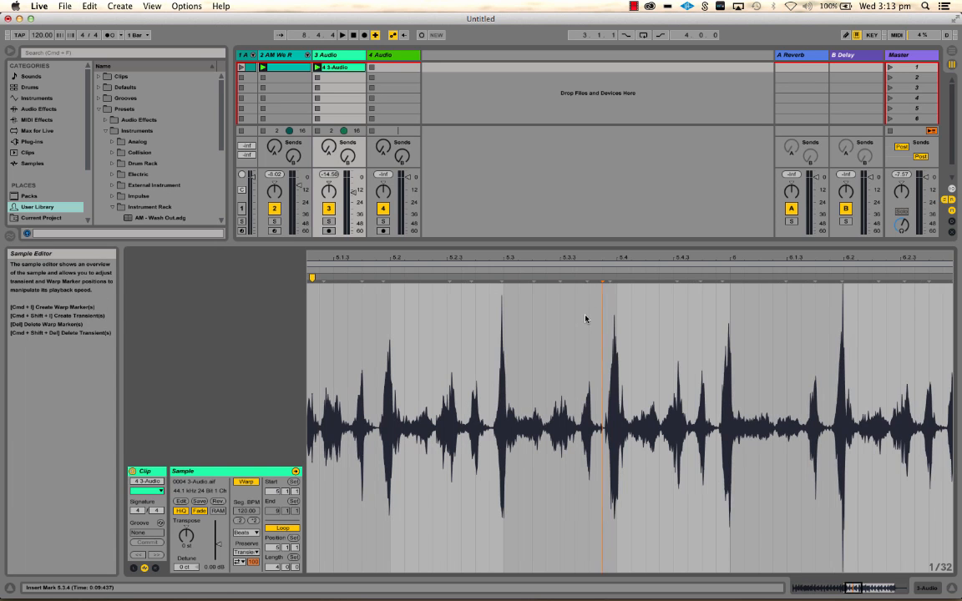
Quantize the whole clip's audio to 1/16 with an amount of 100%
right_click(585, 318)
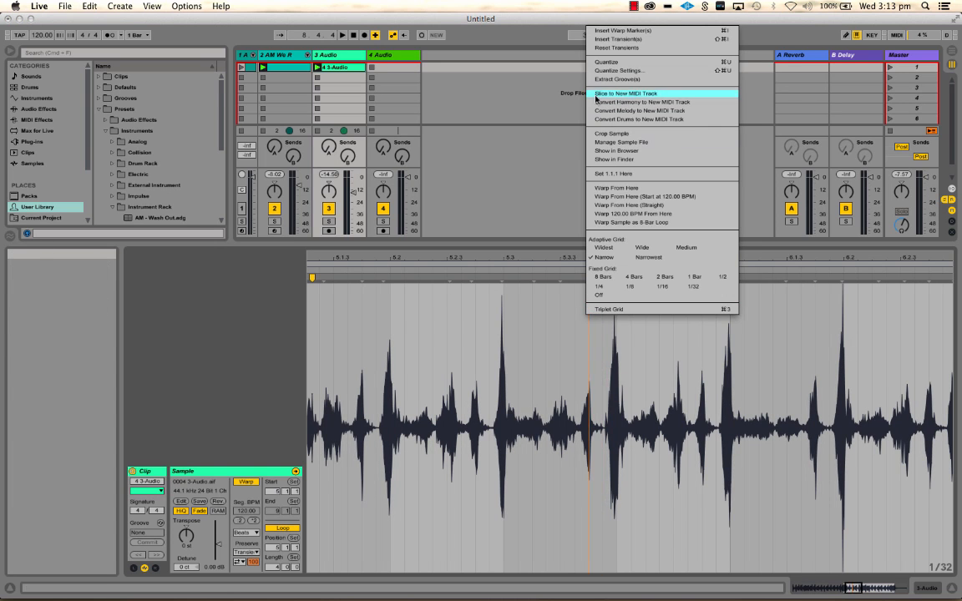
click(605, 70)
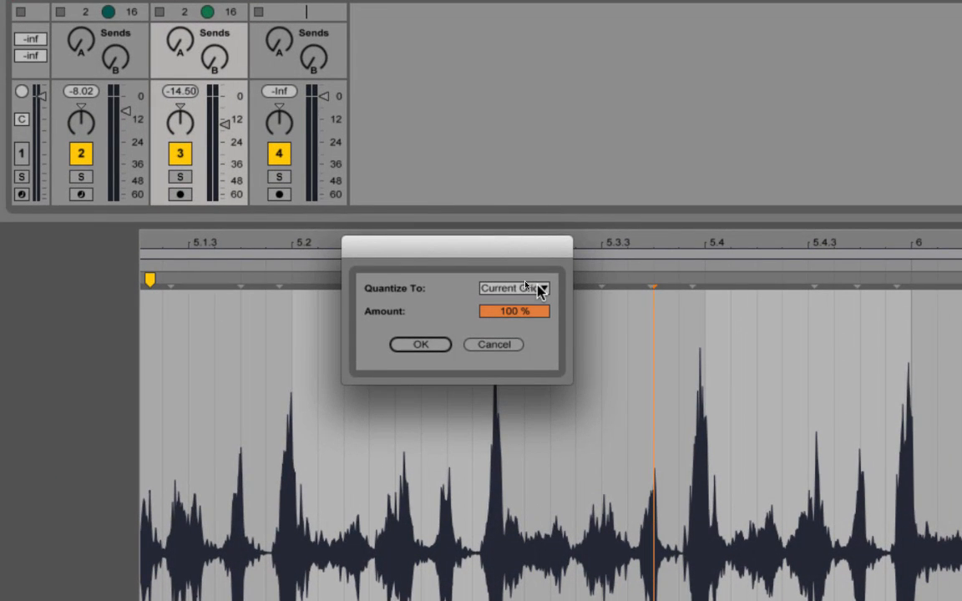
click(537, 288)
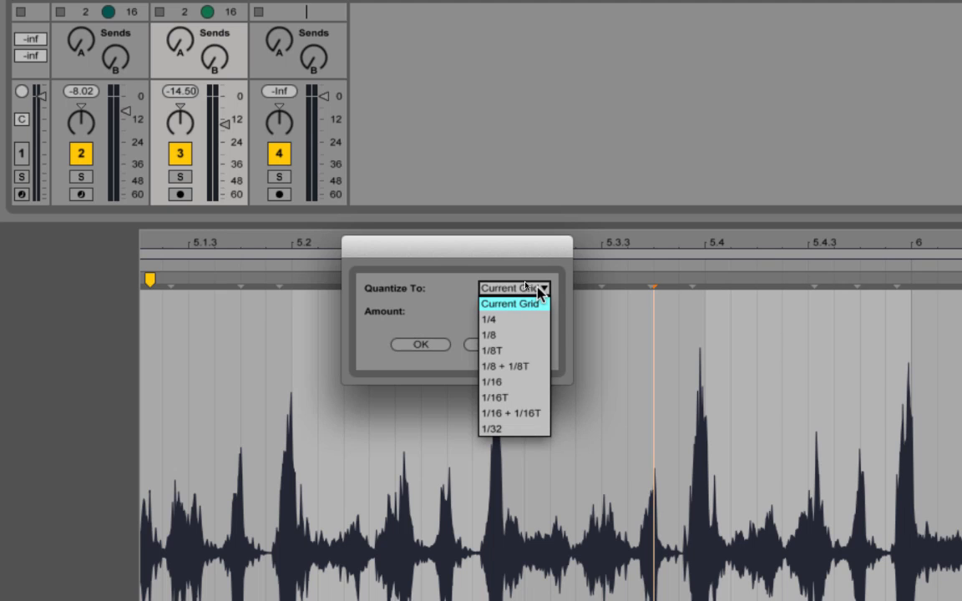
click(521, 382)
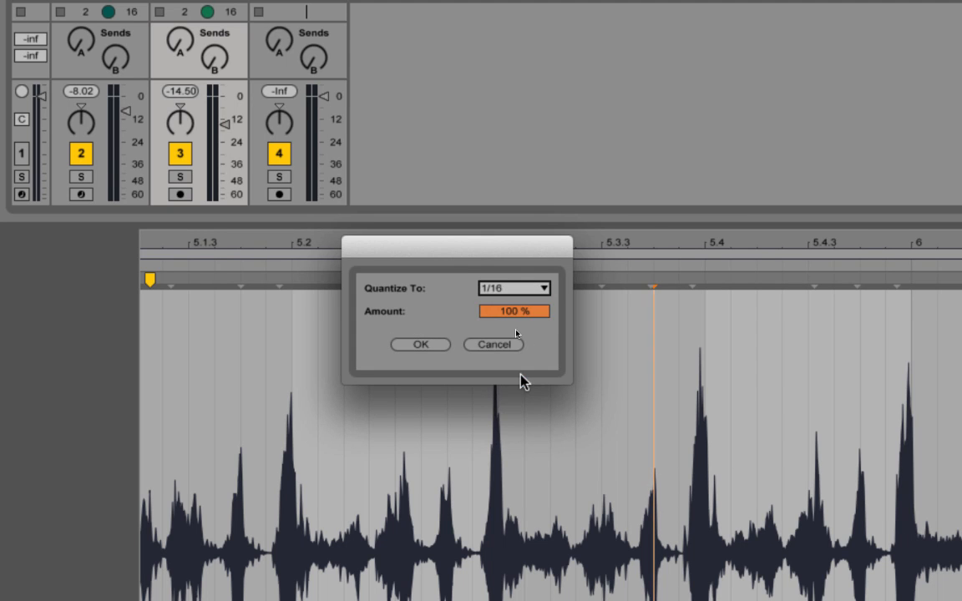
click(421, 345)
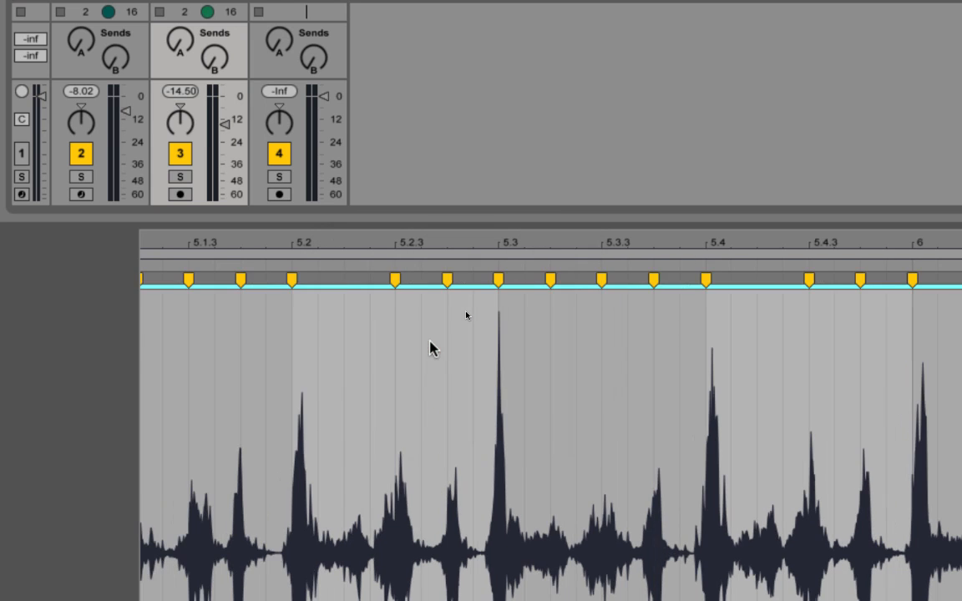
Listen to the quantized loop against the other track and undo the quantization
key(space)
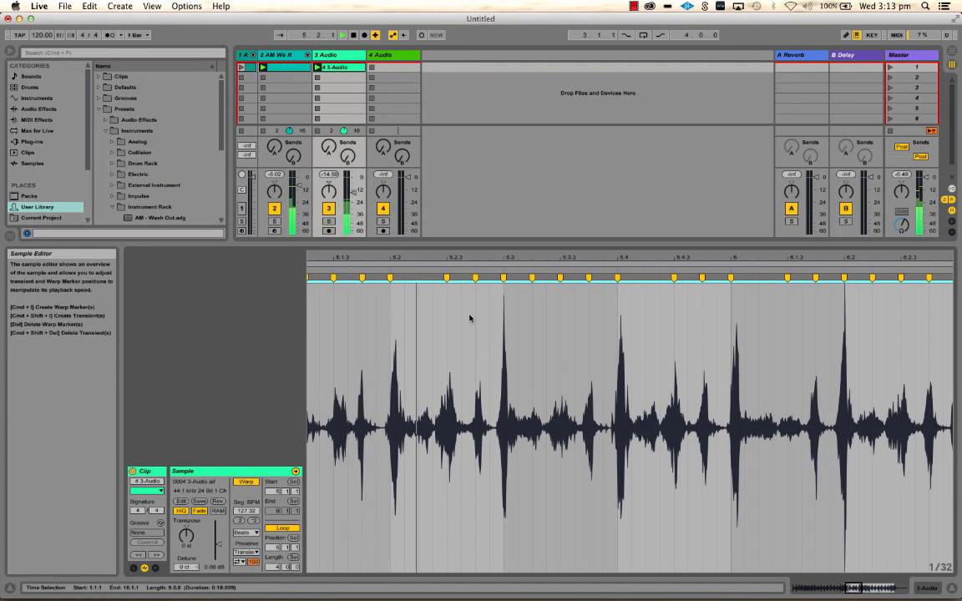
drag(501, 260, 493, 208)
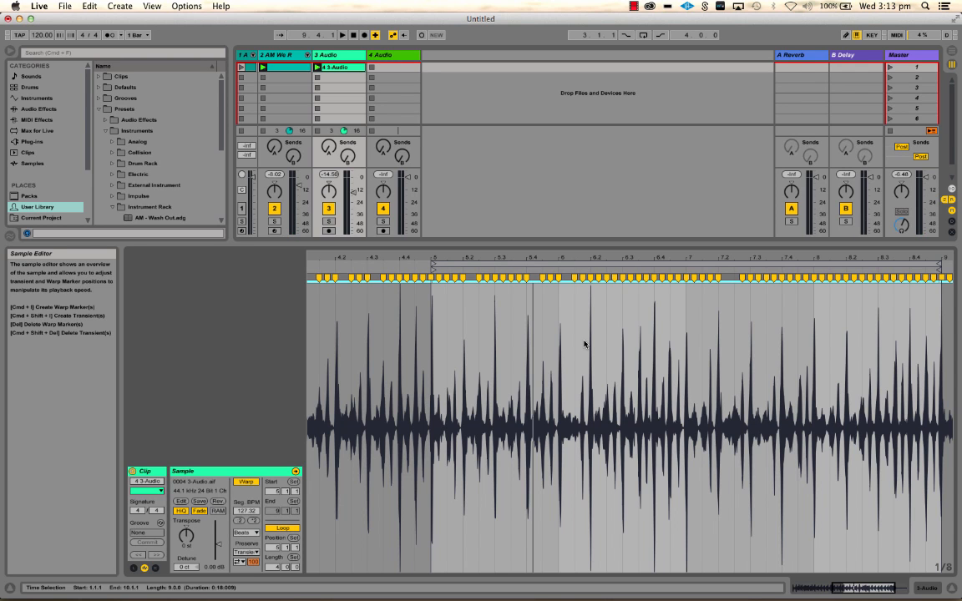
key(super+z)
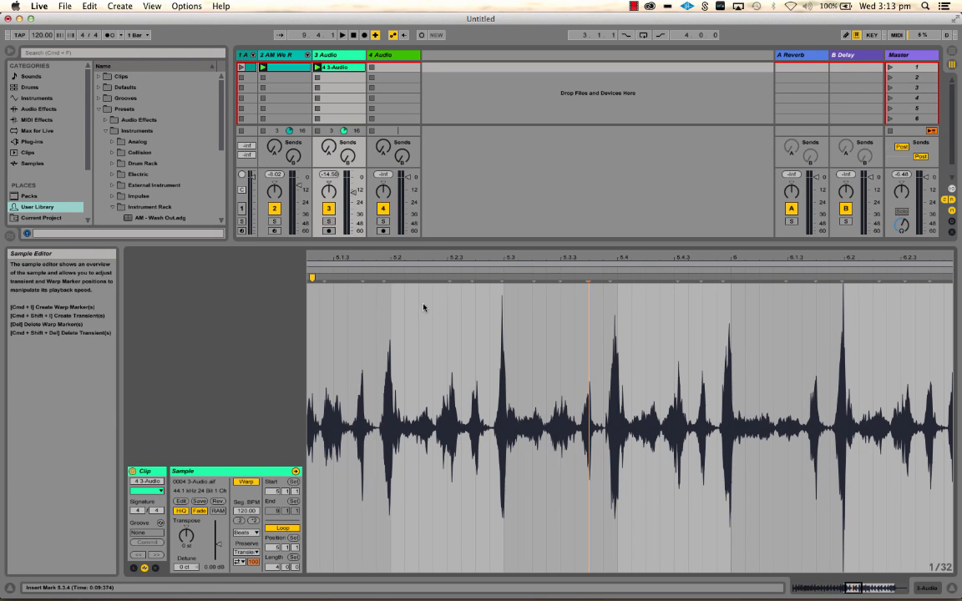
Crop the sample to the looped four bars between bar 5 and bar 9
drag(431, 254, 432, 210)
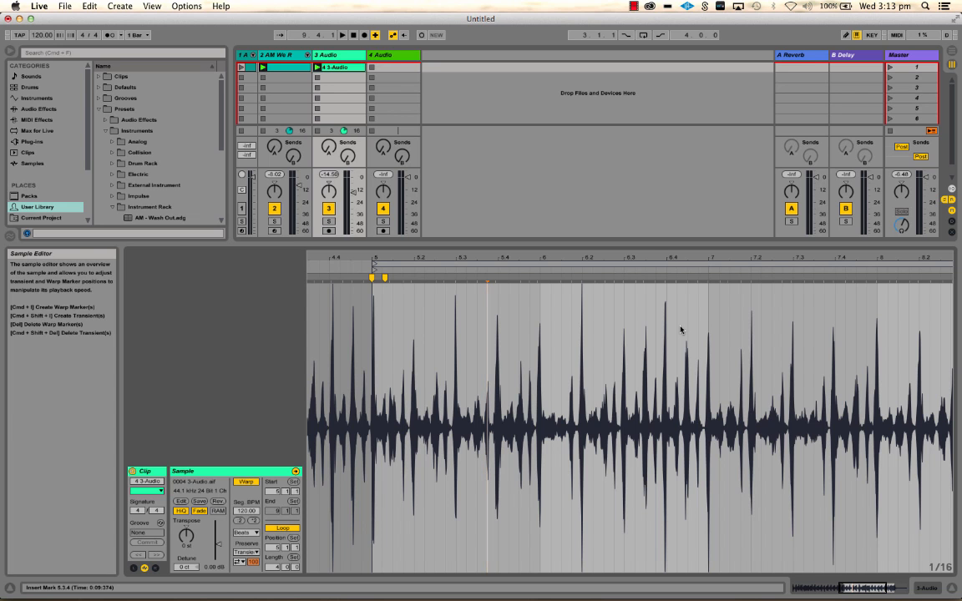
drag(656, 256, 657, 214)
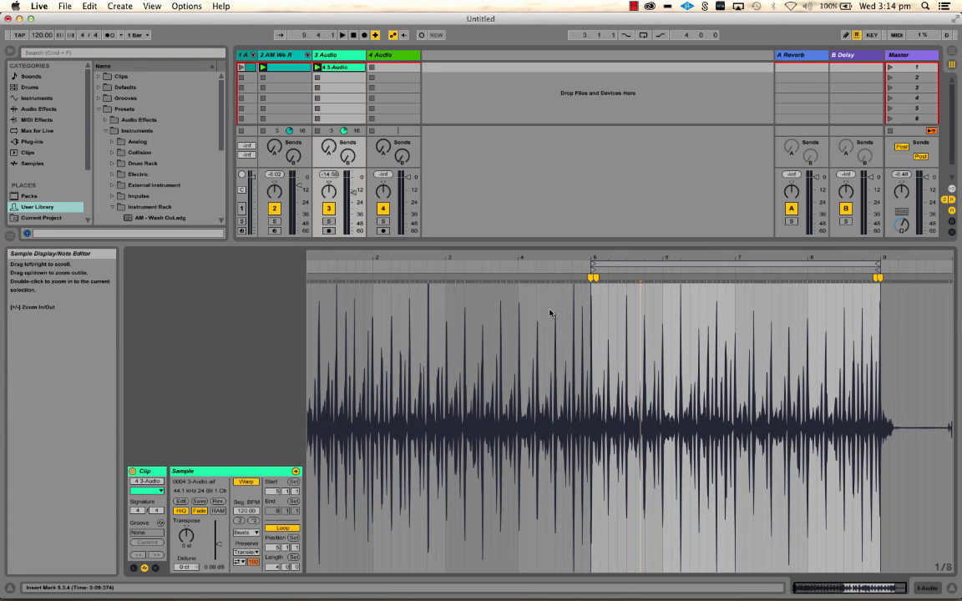
right_click(766, 336)
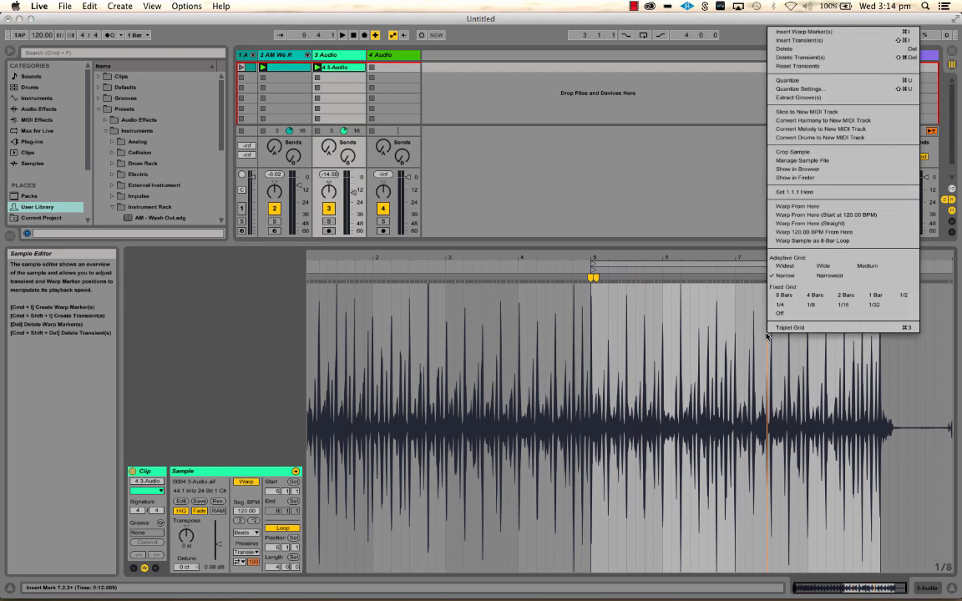
click(782, 156)
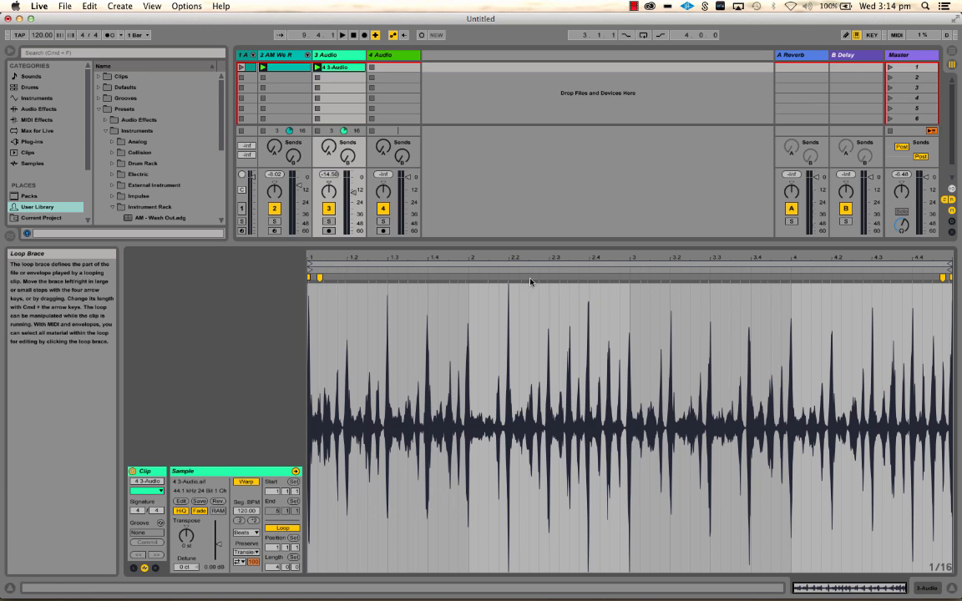
Play the cropped loop and raise the 3 Audio track's sends to the Delay and Reverb returns
key(space)
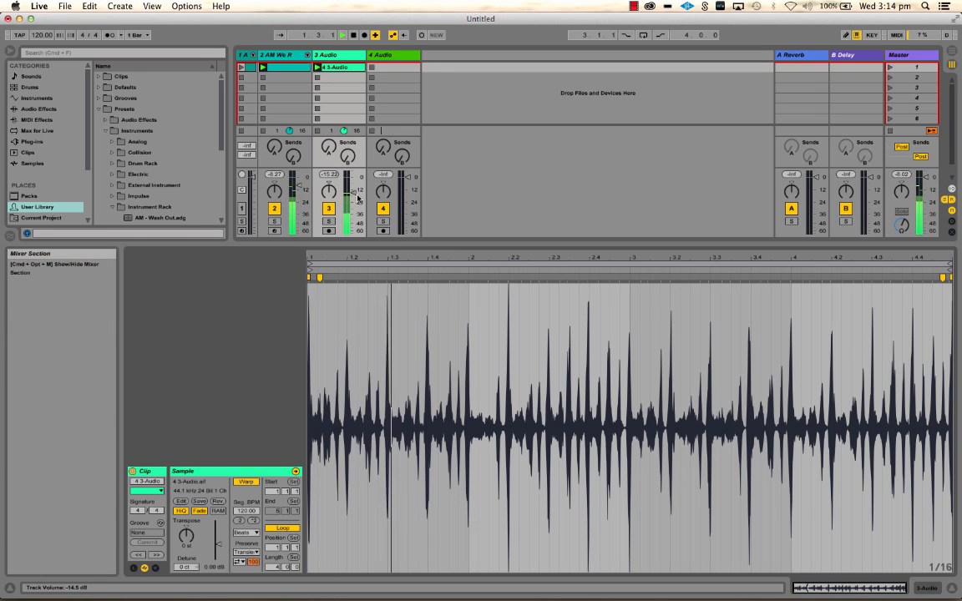
mouse_move(359, 198)
mouse_down()
mouse_move(358, 208)
mouse_move(348, 144)
mouse_move(329, 145)
mouse_move(329, 129)
mouse_move(329, 183)
mouse_up()
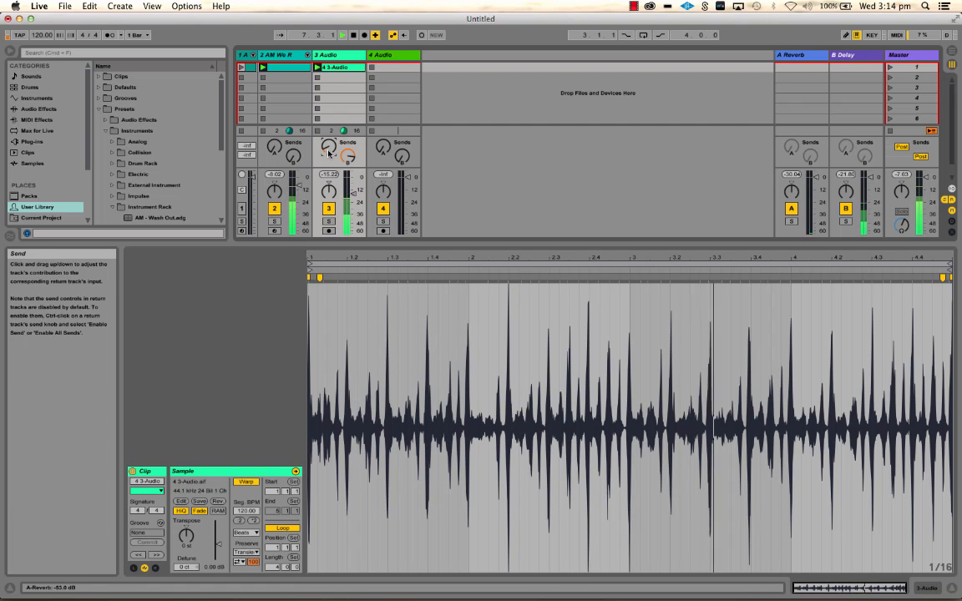